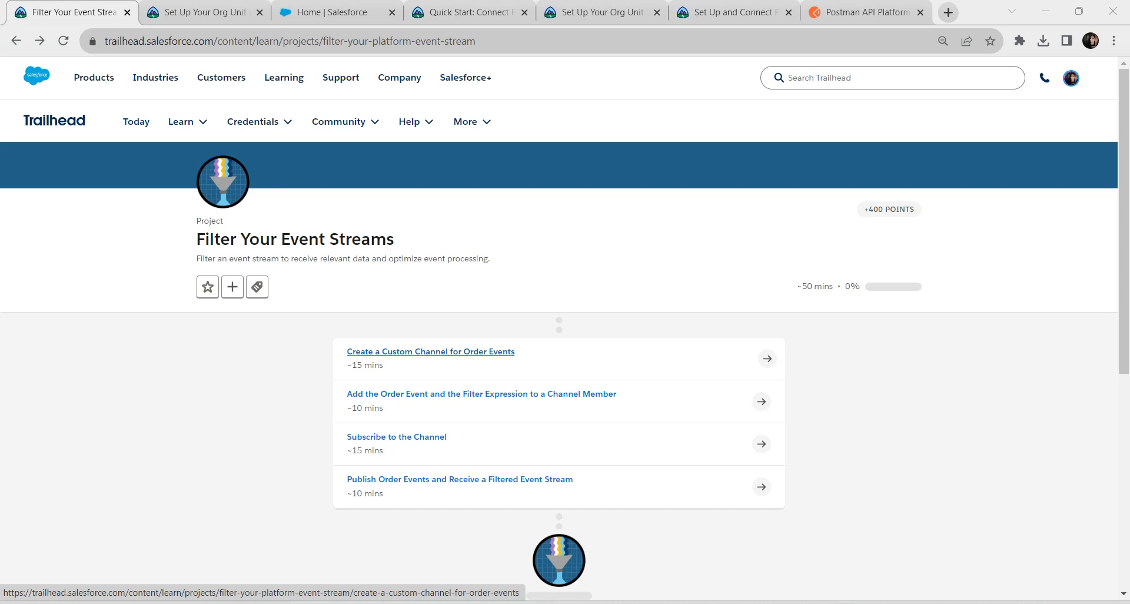
From the Create a Custom Channel for Order Events unit, open Quick Start: Connect Postman to Salesforce and its Set Up Your Org unit.
{"action": "left_click", "coordinate": [431, 352]}
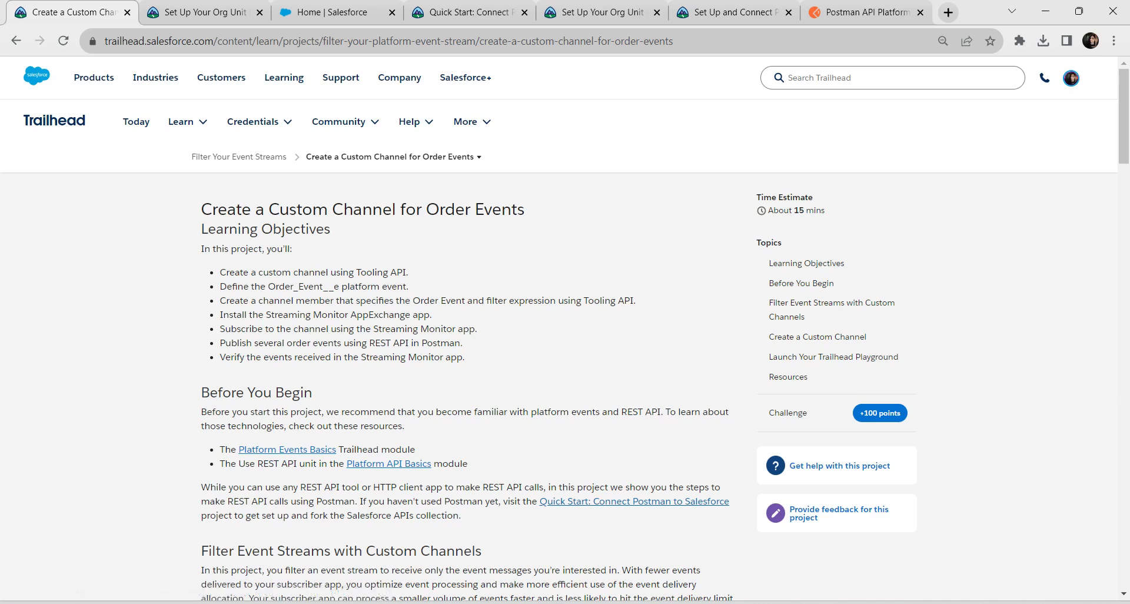
{"action": "scroll", "coordinate": [565, 353], "scroll_direction": "down", "scroll_amount": 5}
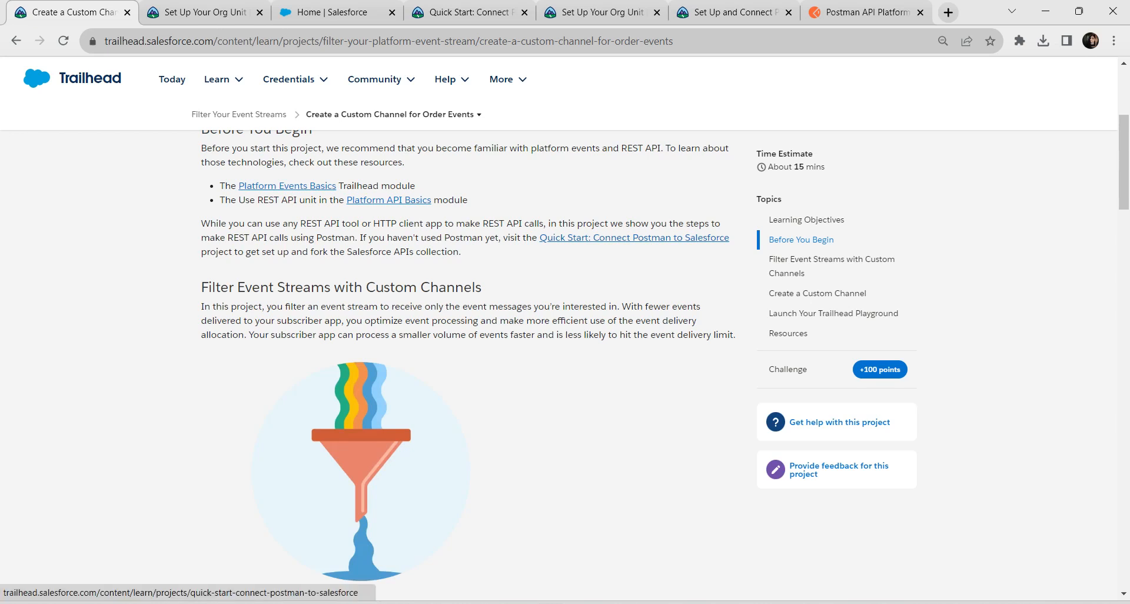
{"action": "left_click", "coordinate": [634, 238]}
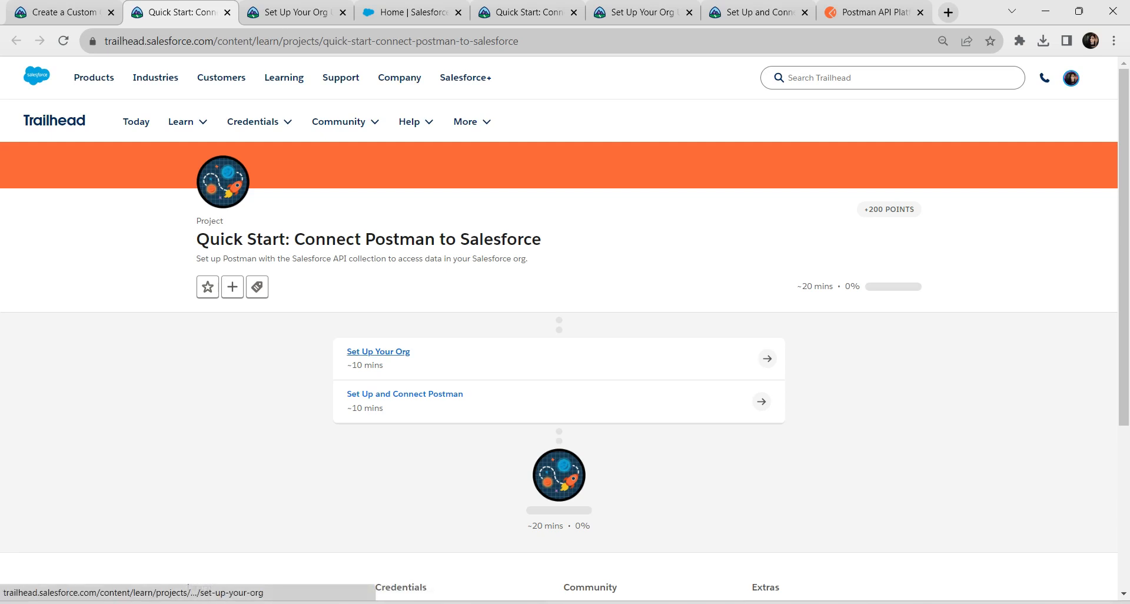
{"action": "left_click", "coordinate": [378, 352]}
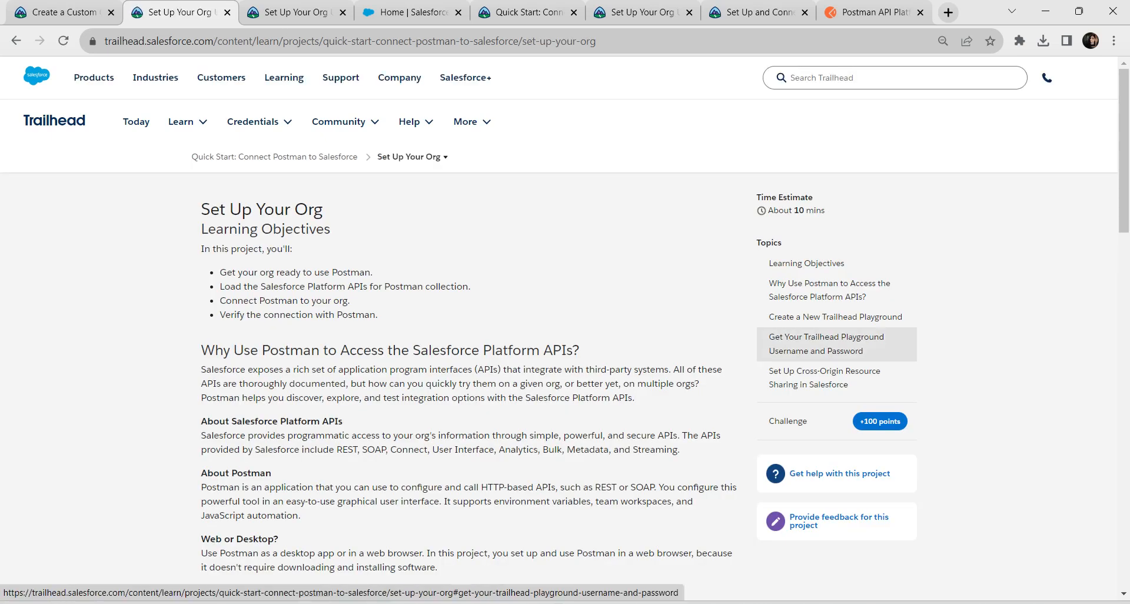
{"action": "left_click", "coordinate": [827, 344]}
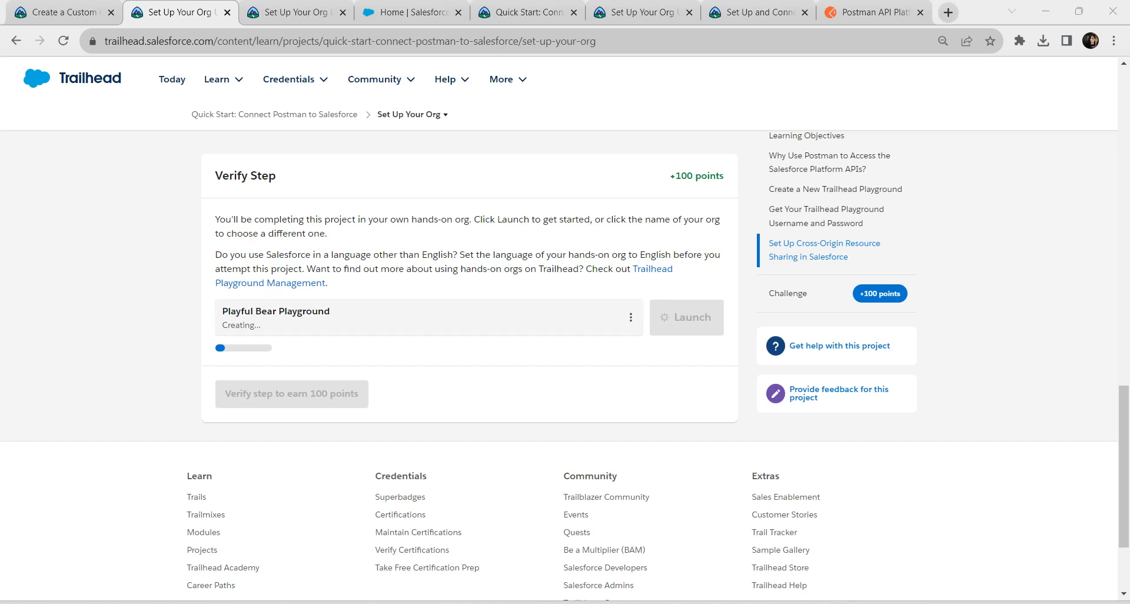
{"action": "left_click", "coordinate": [630, 319]}
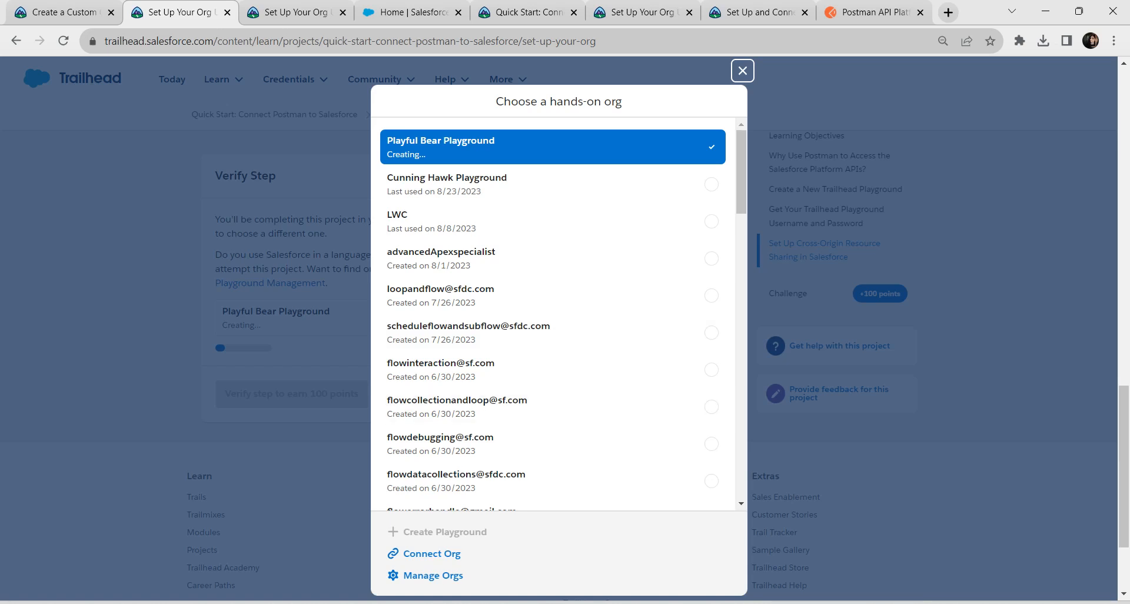
{"action": "left_click", "coordinate": [742, 71]}
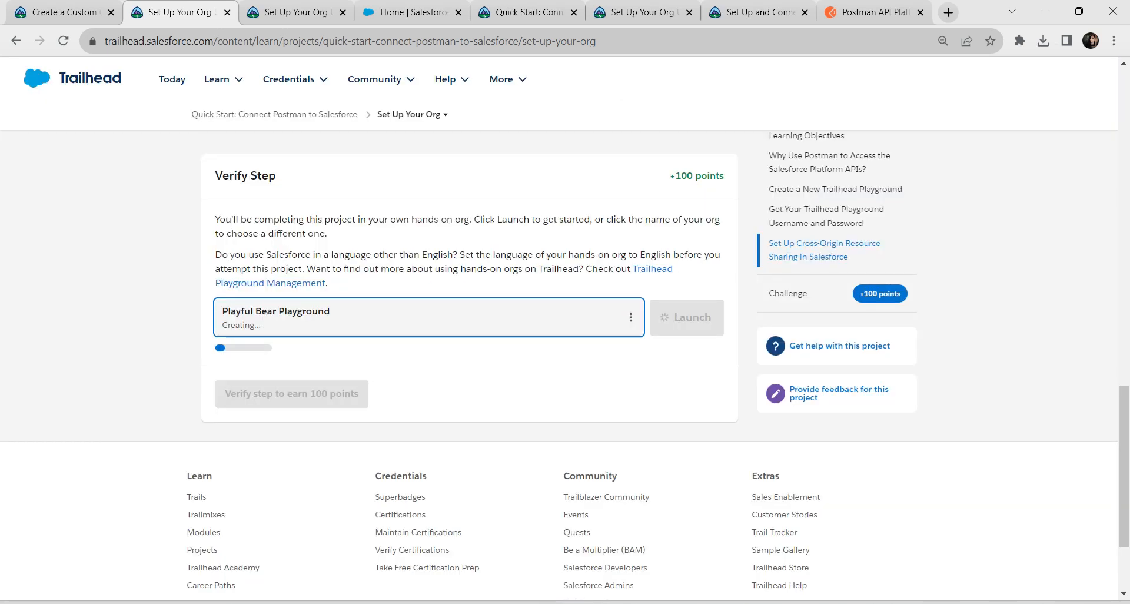
{"action": "left_click", "coordinate": [1124, 602]}
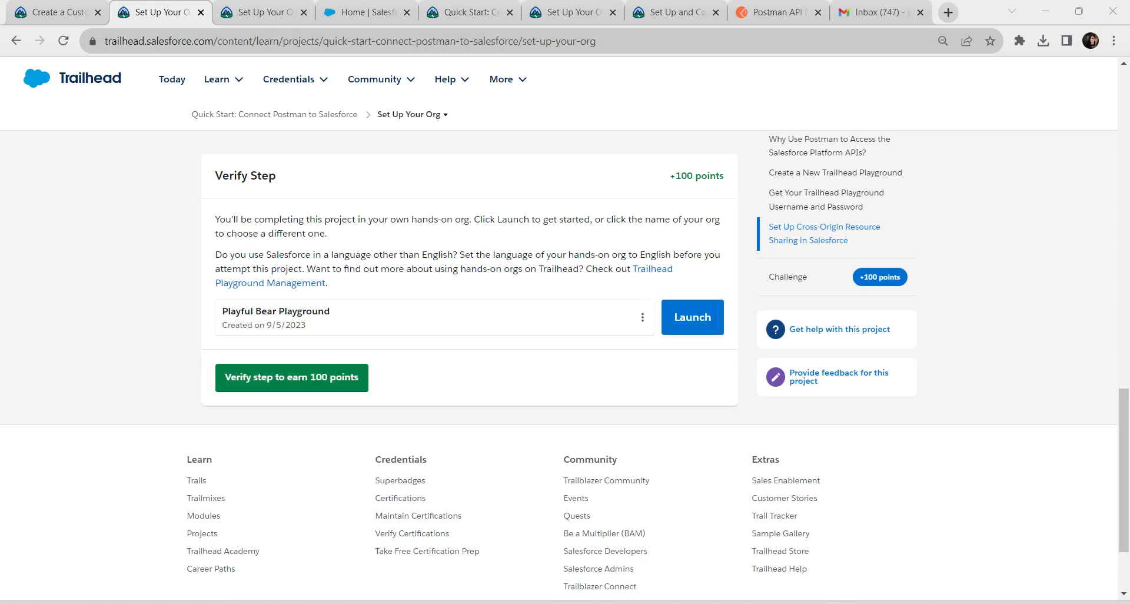
Close the old Salesforce Home tab, then launch Playful Bear Playground and dismiss its notification request.
{"action": "left_click", "coordinate": [407, 12]}
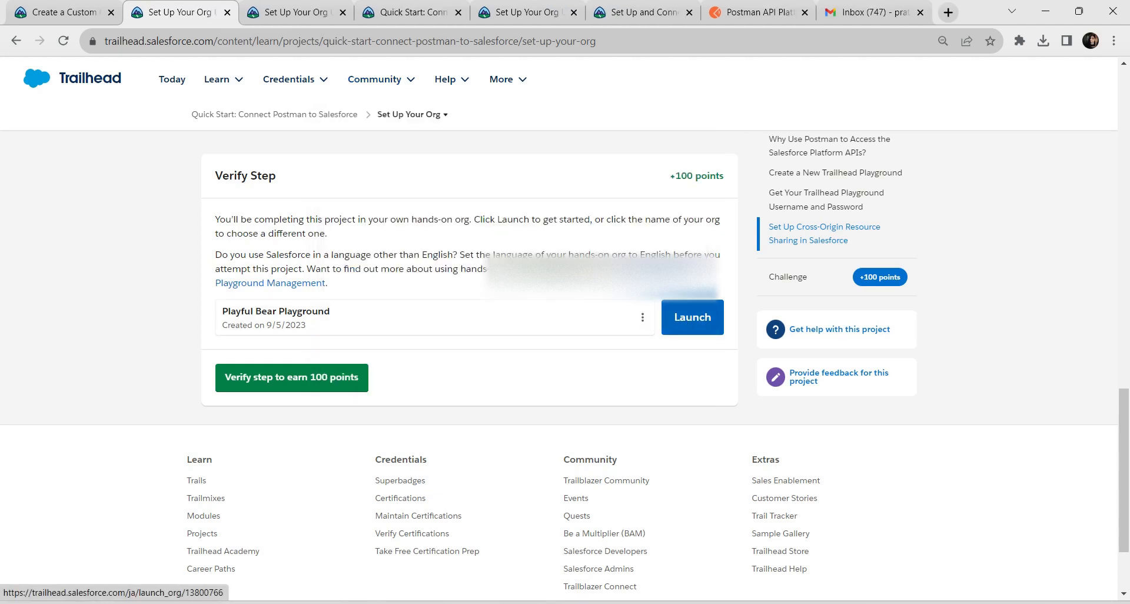
{"action": "left_click", "coordinate": [692, 317]}
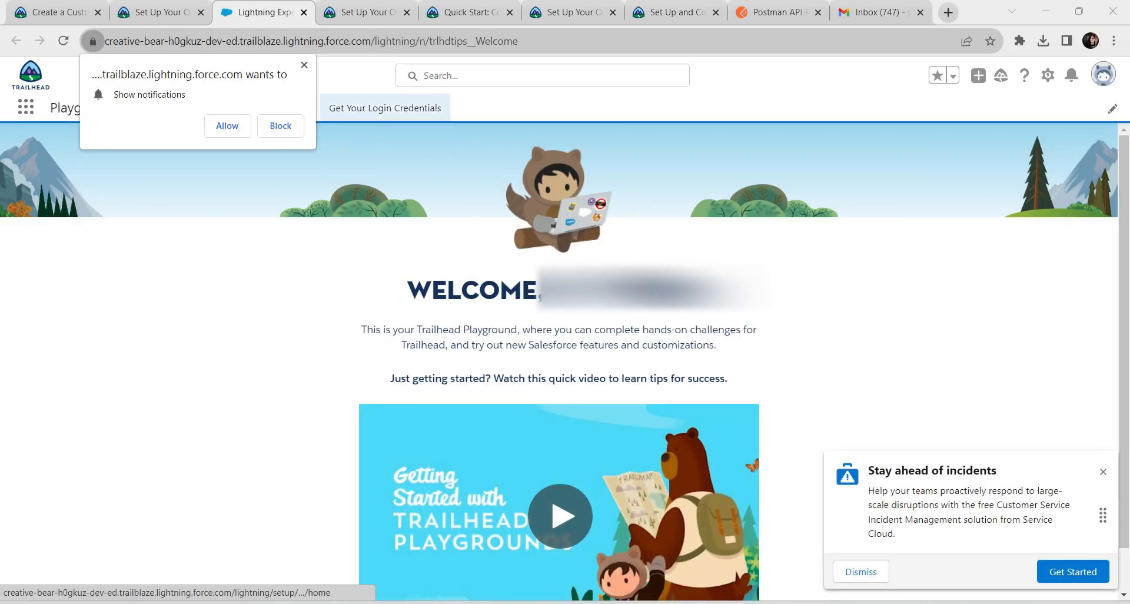
{"action": "left_click", "coordinate": [304, 65]}
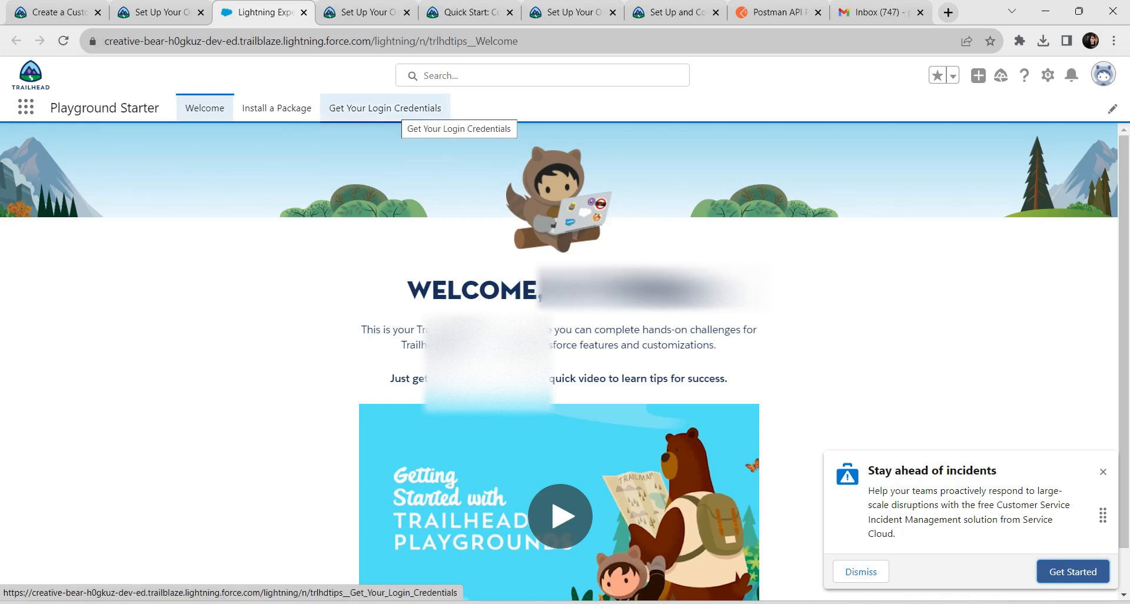
Request a password reset for the playground from the Get Your Login Credentials page.
{"action": "left_click", "coordinate": [389, 108]}
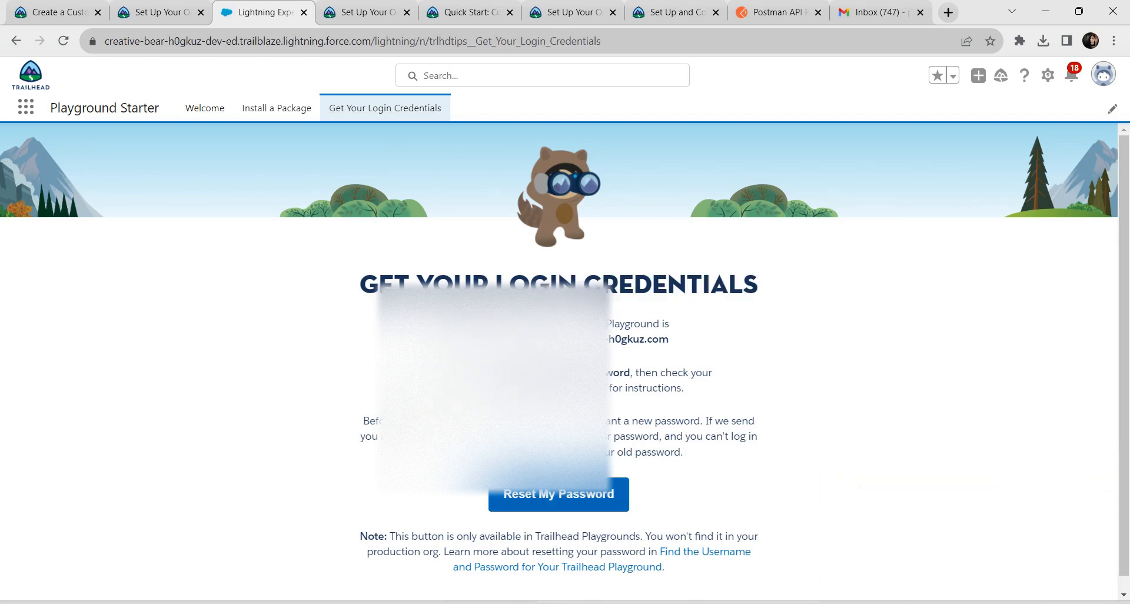
{"action": "left_click", "coordinate": [558, 494]}
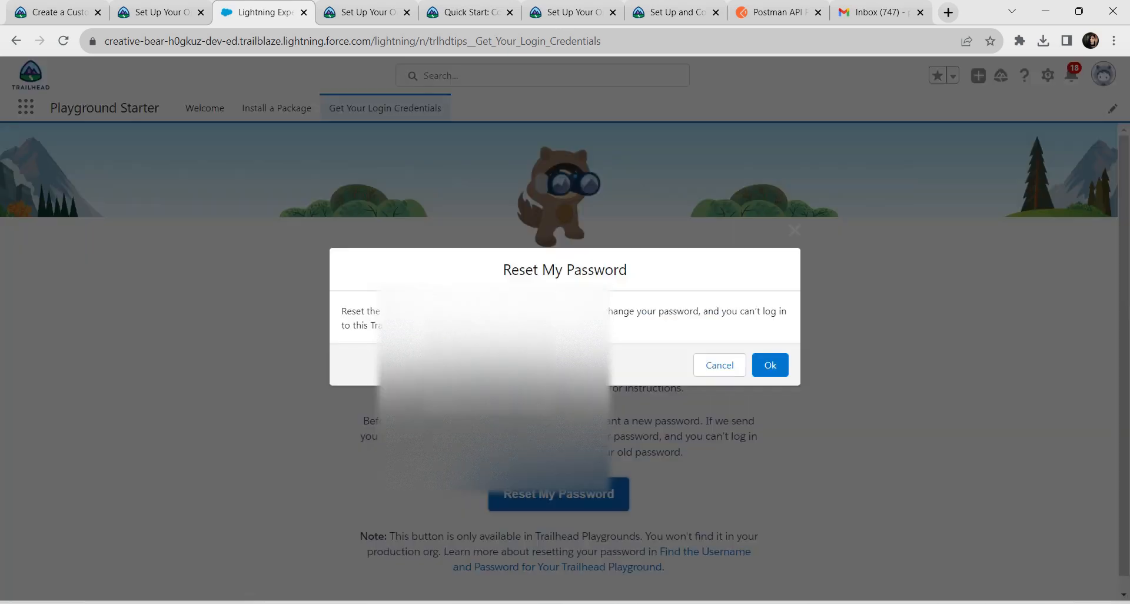
{"action": "left_click", "coordinate": [770, 365]}
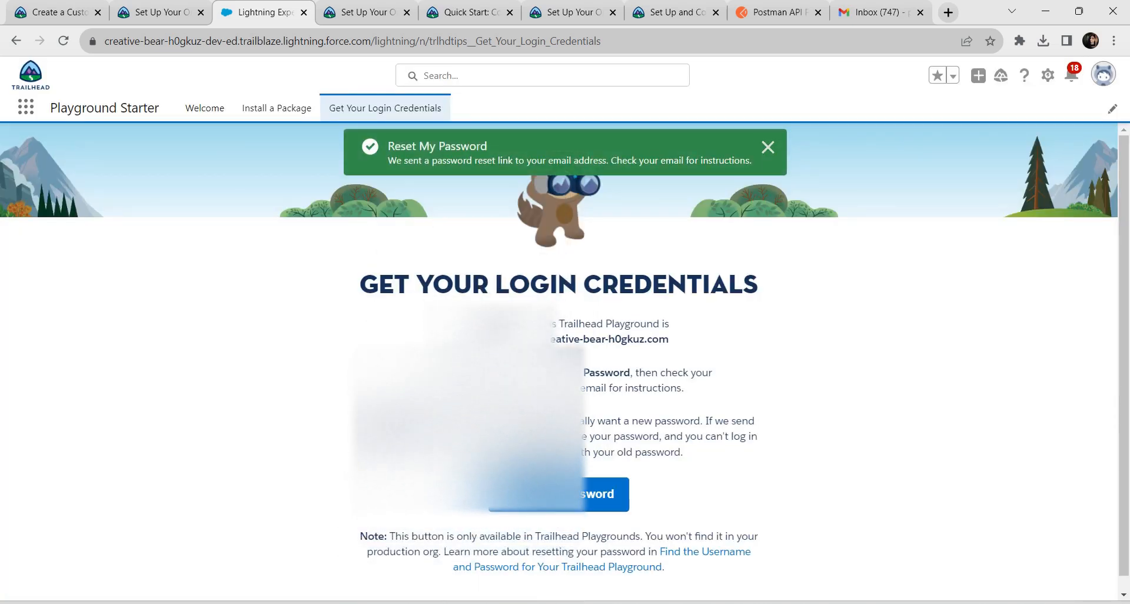
{"action": "left_click", "coordinate": [769, 147]}
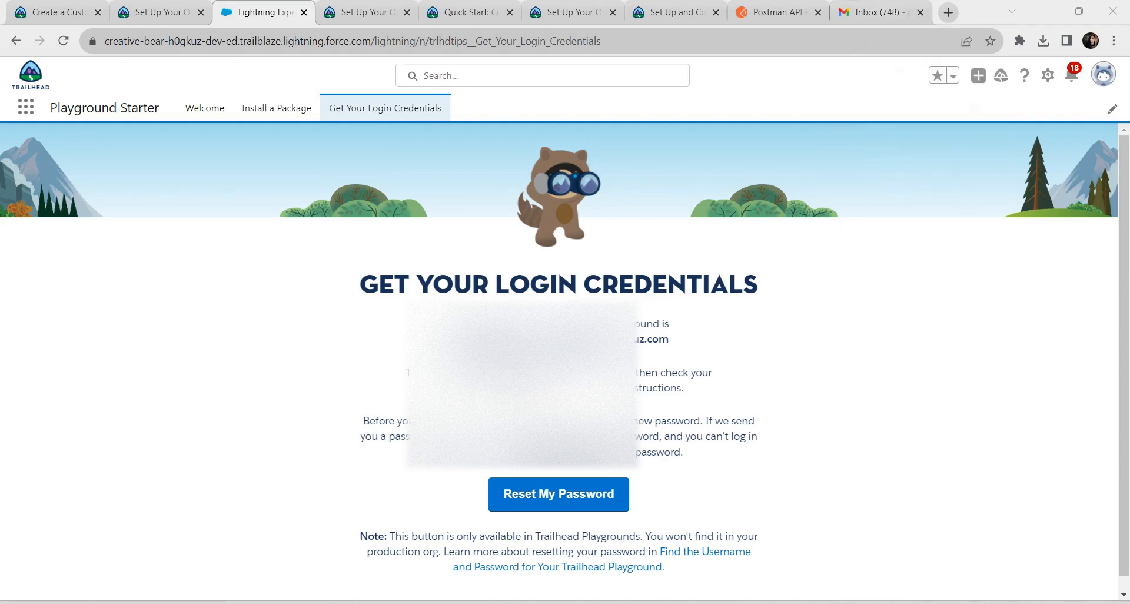
Switch to Gmail, open the Salesforce Developers password reset email and follow its reset link.
{"action": "left_click", "coordinate": [880, 12]}
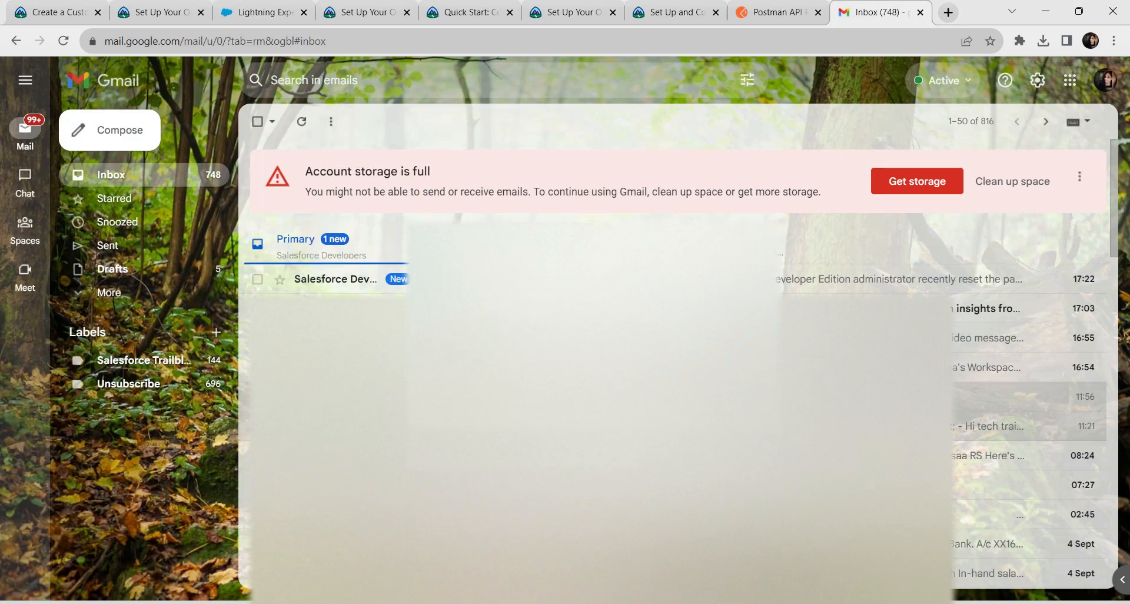
{"action": "left_click", "coordinate": [530, 278]}
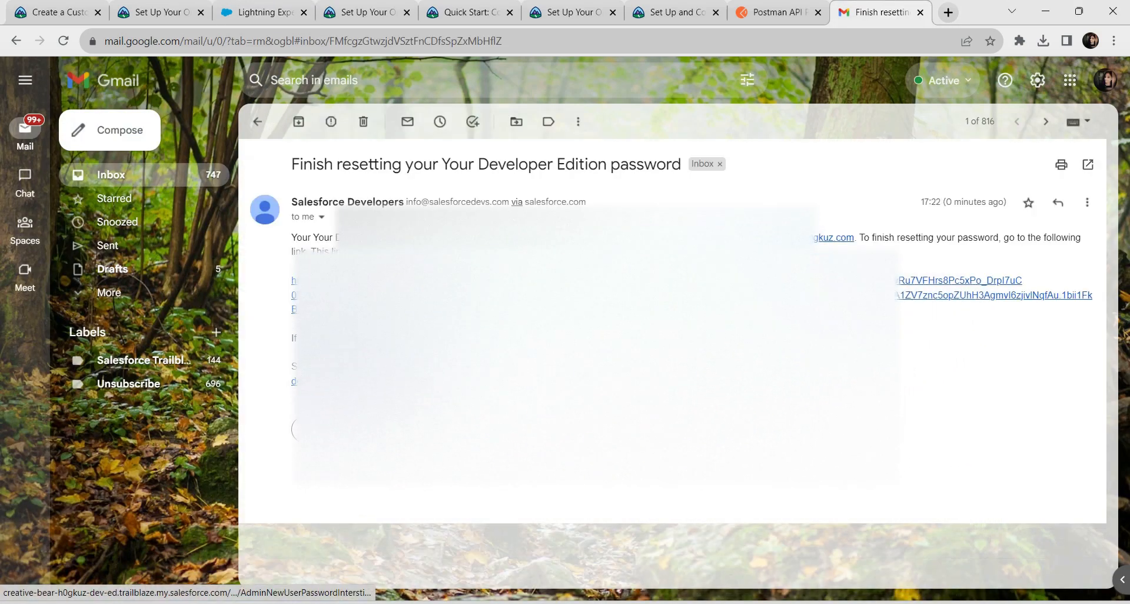
{"action": "left_click", "coordinate": [530, 280]}
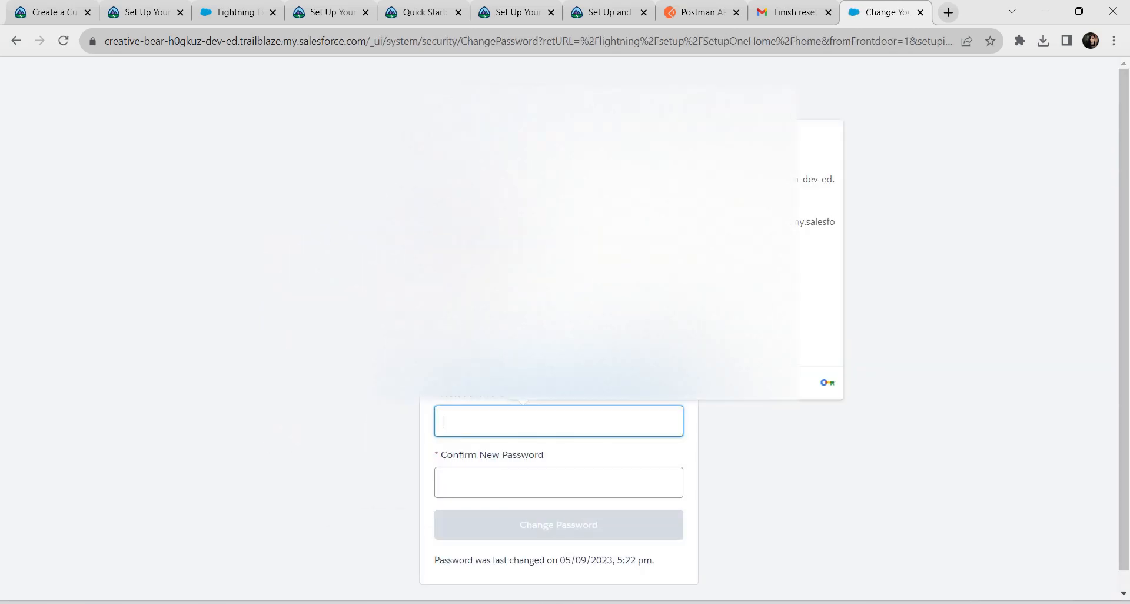
Enter the new account password, confirm it in the second field and submit the password change.
{"action": "type", "text": "••••"}
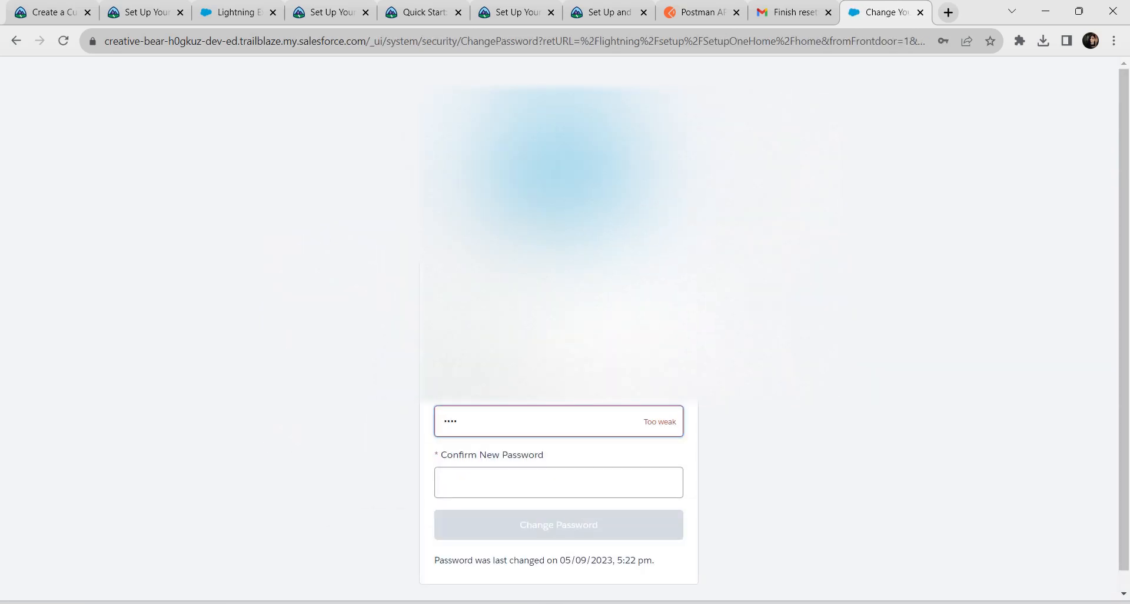
{"action": "type", "text": "•••••"}
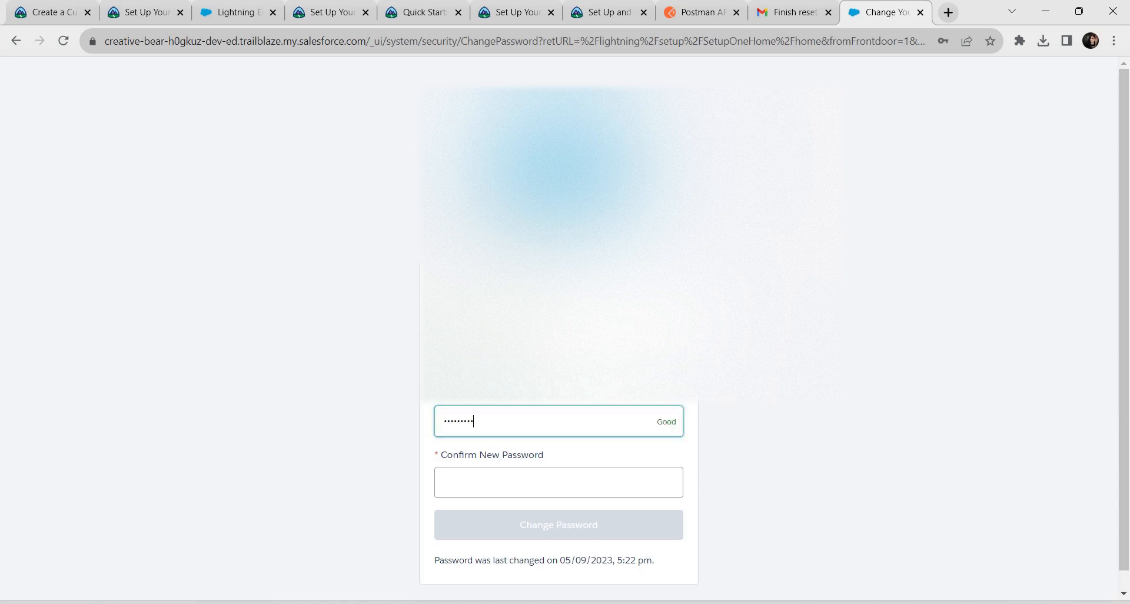
{"action": "left_click", "coordinate": [559, 482]}
{"action": "type", "text": "•••••"}
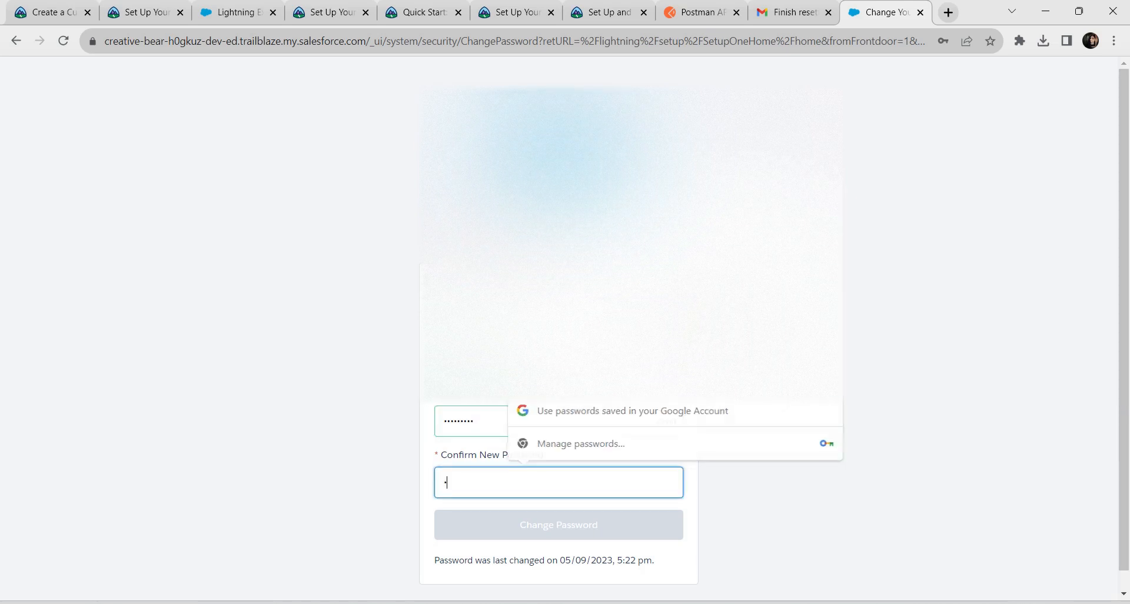
{"action": "type", "text": "••••"}
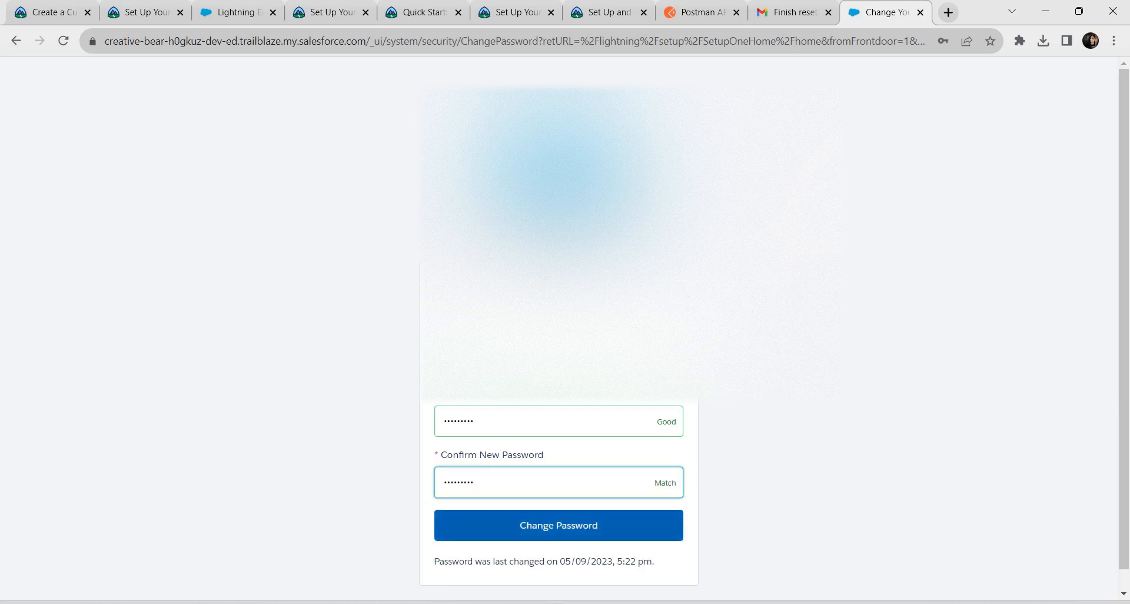
{"action": "key", "text": "Return"}
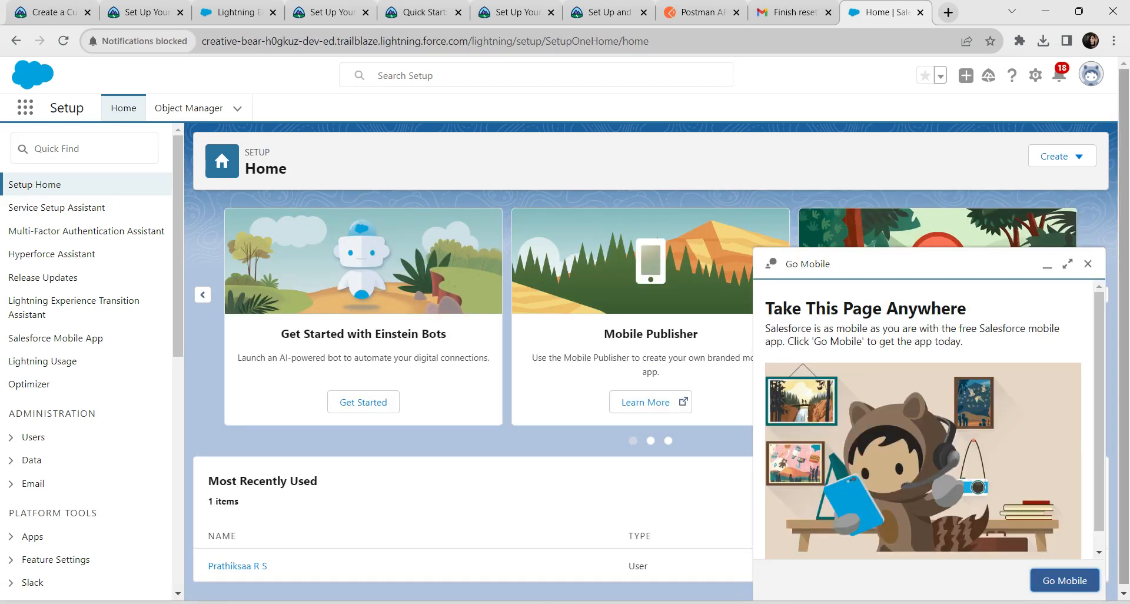
Dismiss the Go Mobile prompt, search Setup for "cors" and open the CORS settings.
{"action": "left_click", "coordinate": [1089, 264]}
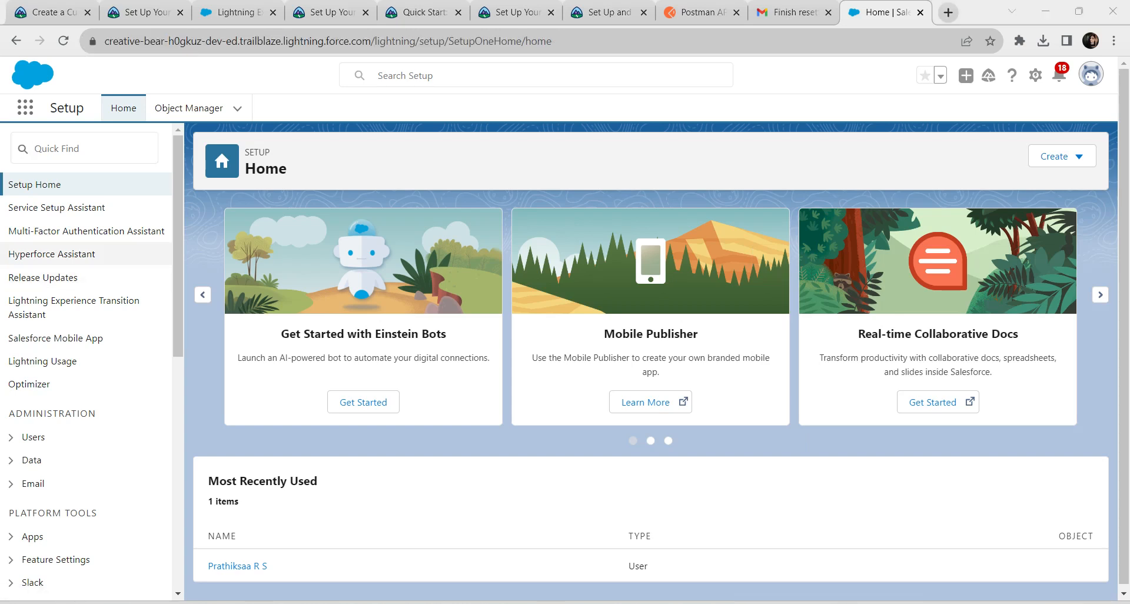
{"action": "type", "text": "c"}
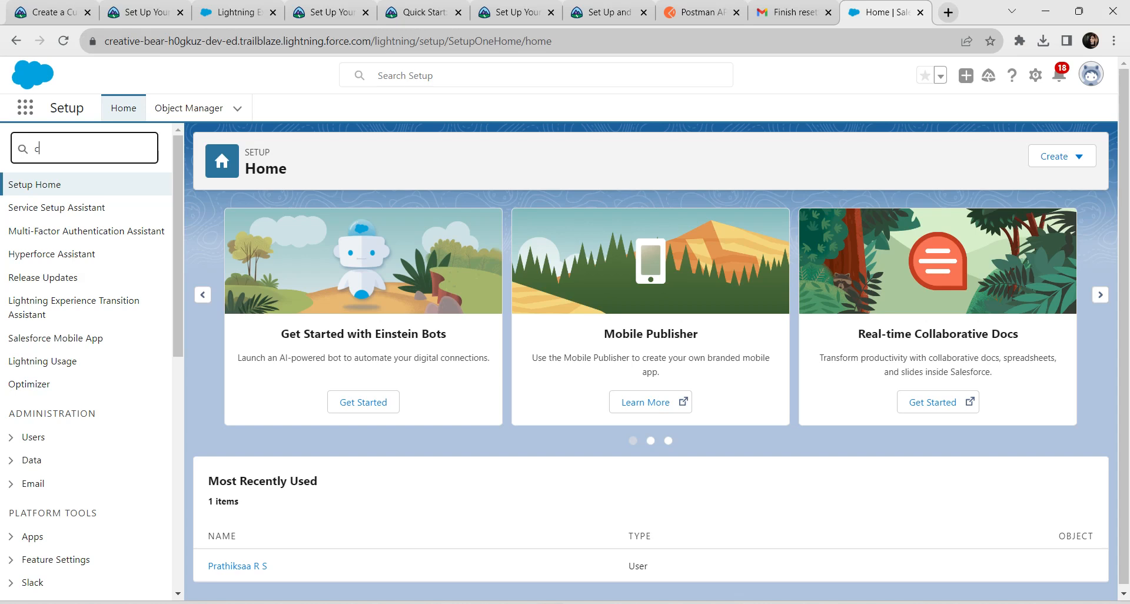
{"action": "type", "text": "ors"}
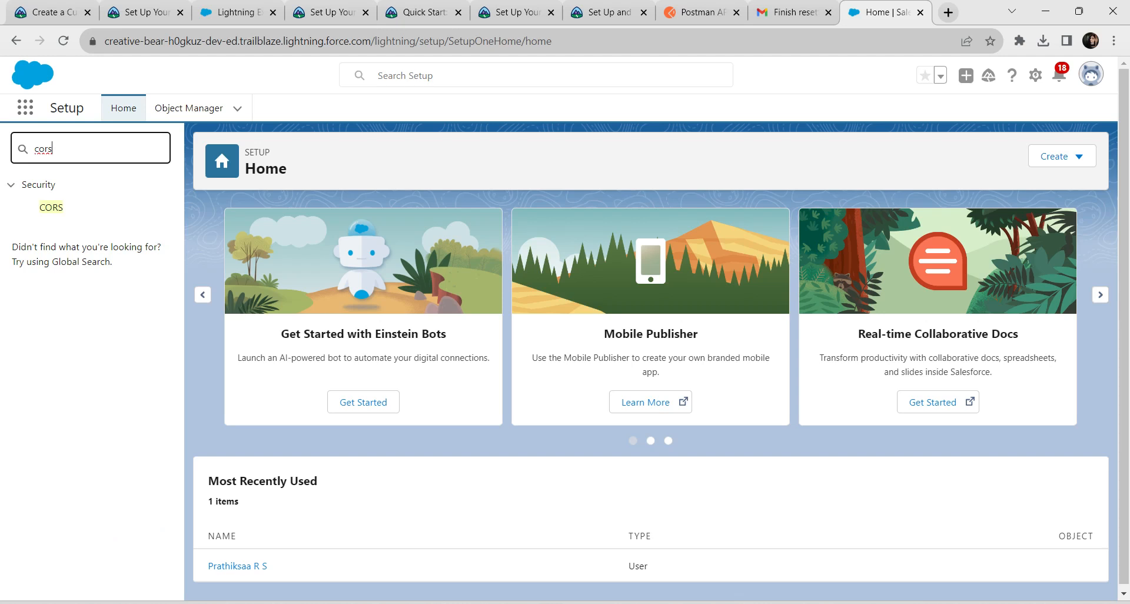
{"action": "left_click", "coordinate": [51, 207]}
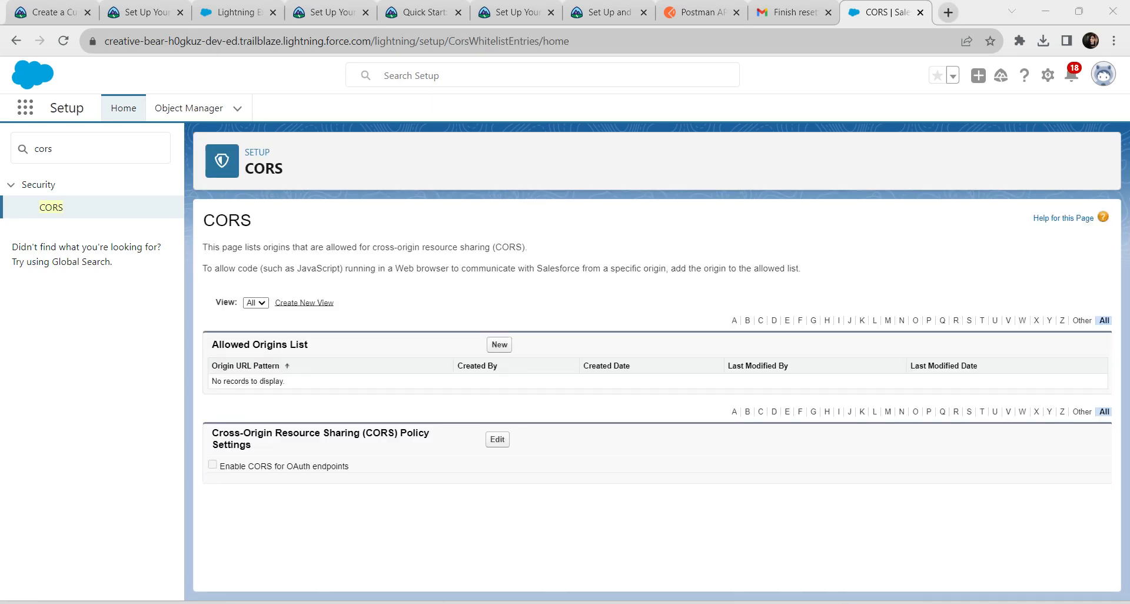
{"action": "left_click_drag", "start_coordinate": [212, 344], "coordinate": [307, 344]}
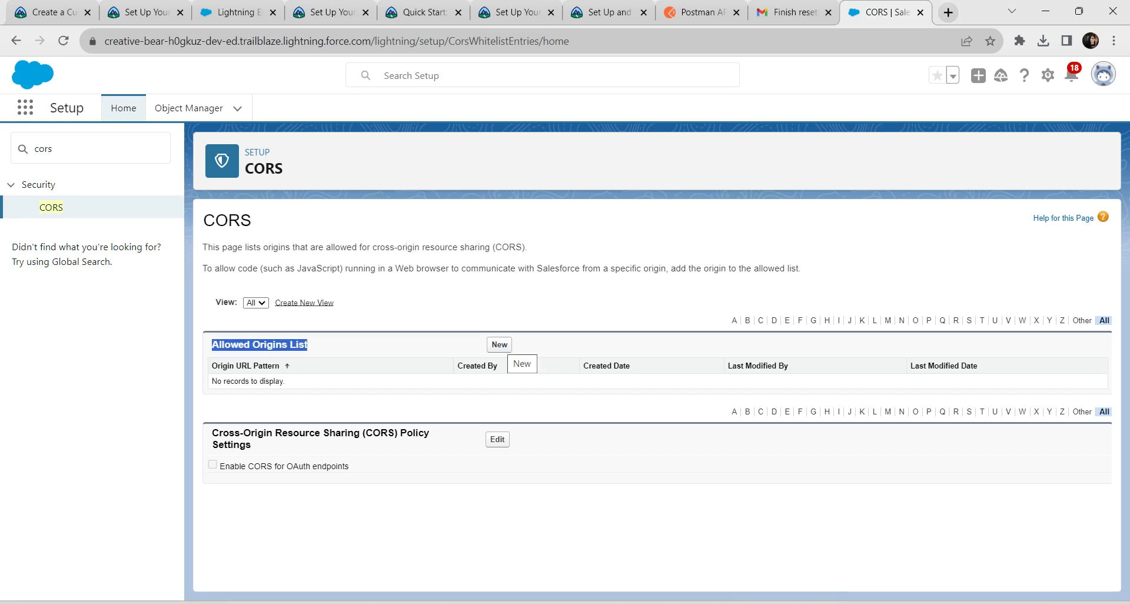
{"action": "left_click", "coordinate": [500, 344]}
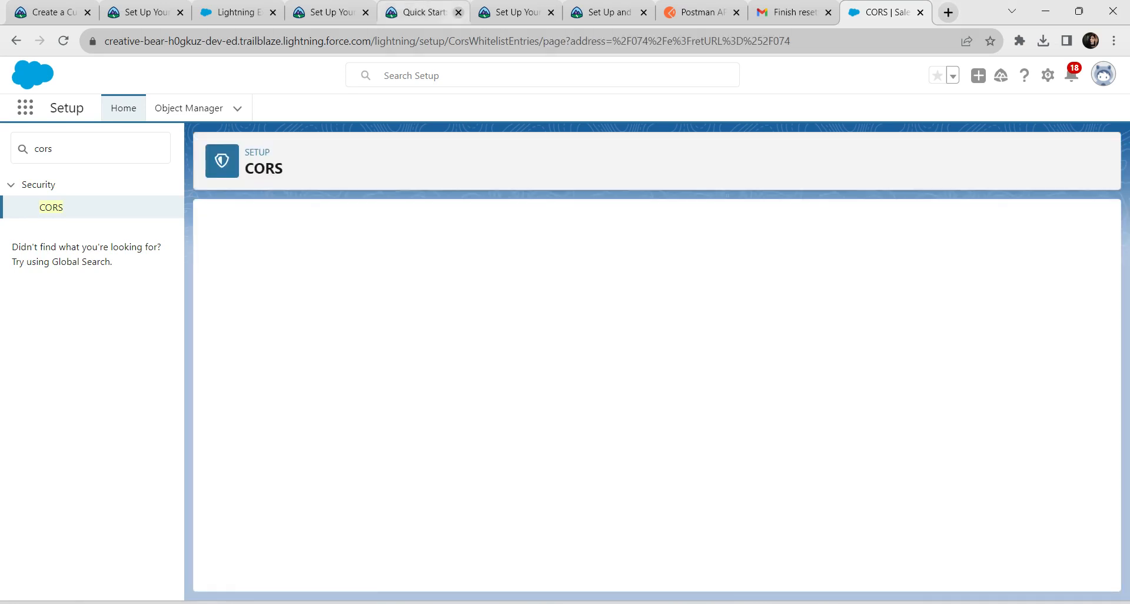
{"action": "left_click", "coordinate": [144, 12]}
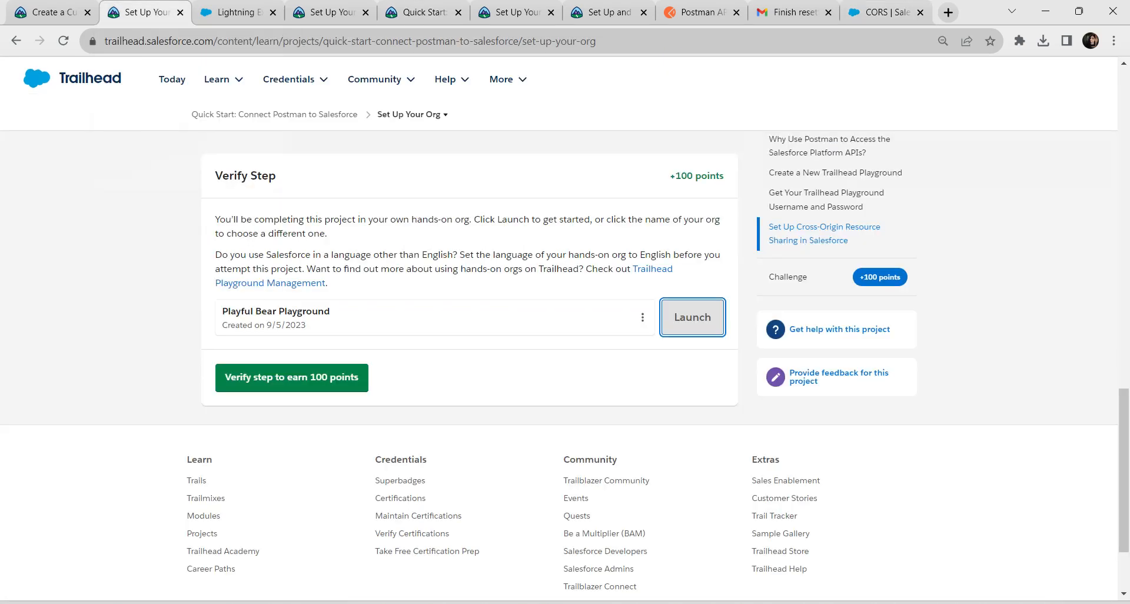
{"action": "left_click_drag", "start_coordinate": [1125, 471], "coordinate": [1124, 355]}
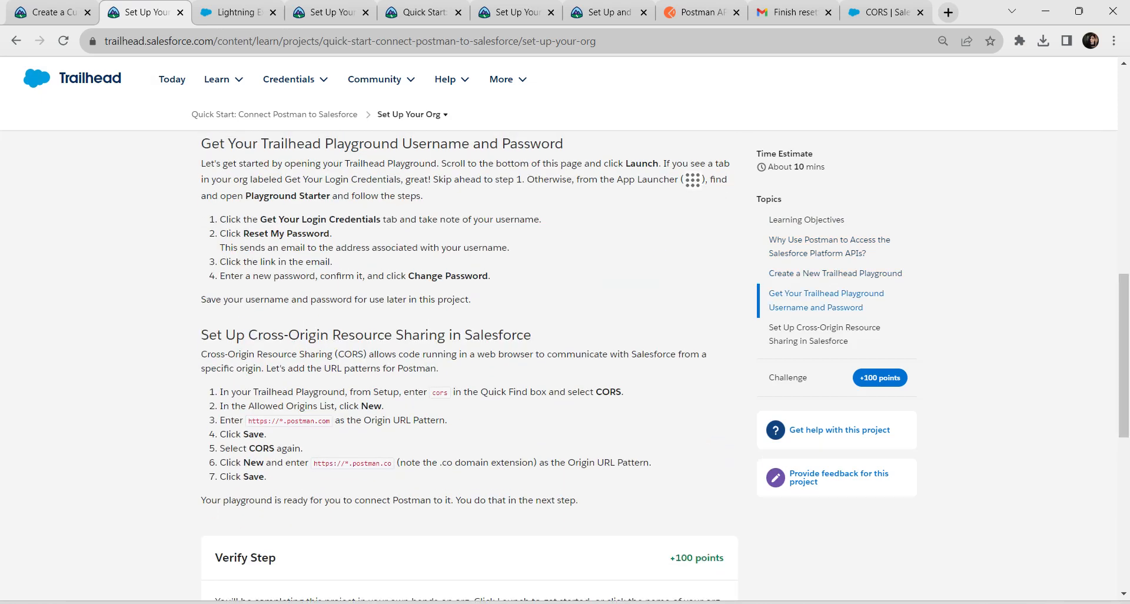
{"action": "left_click_drag", "start_coordinate": [247, 421], "coordinate": [330, 421]}
{"action": "left_click", "coordinate": [283, 421]}
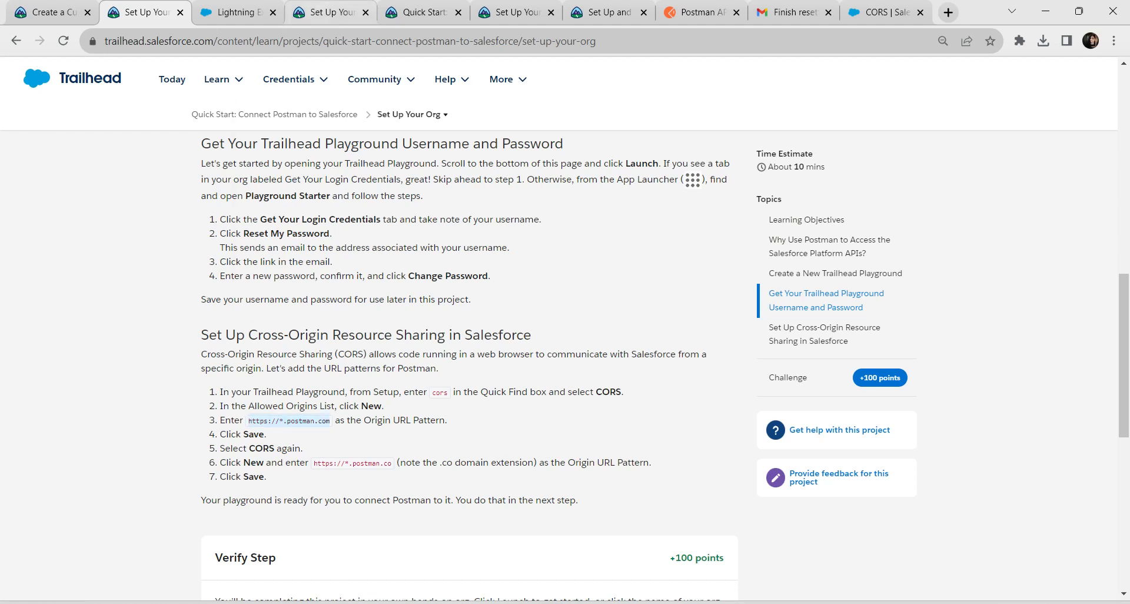
{"action": "left_click", "coordinate": [236, 11]}
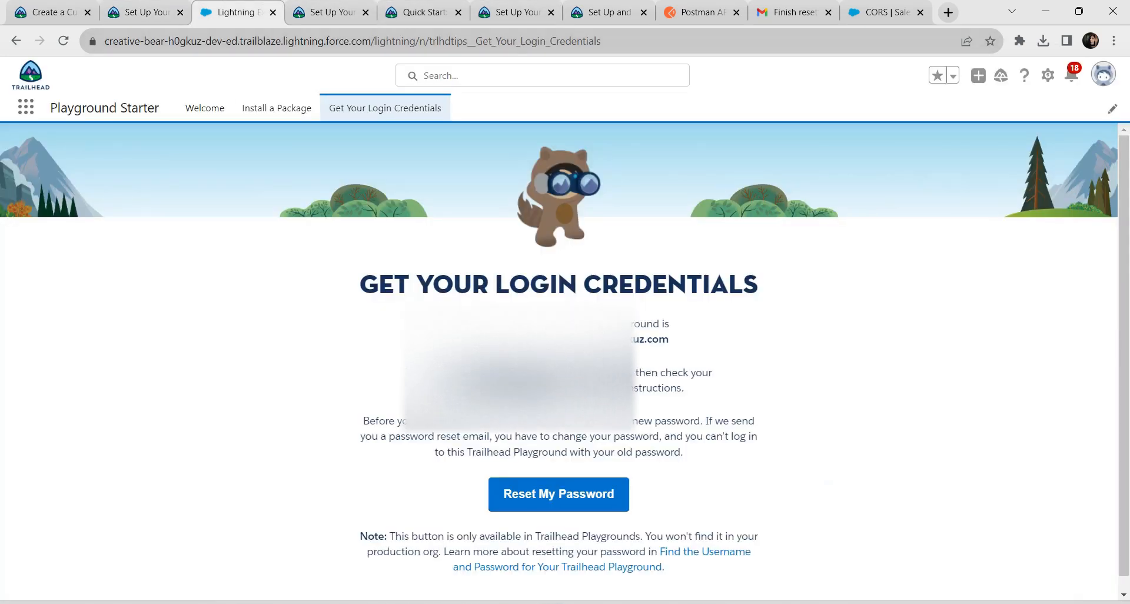
{"action": "left_click", "coordinate": [884, 12]}
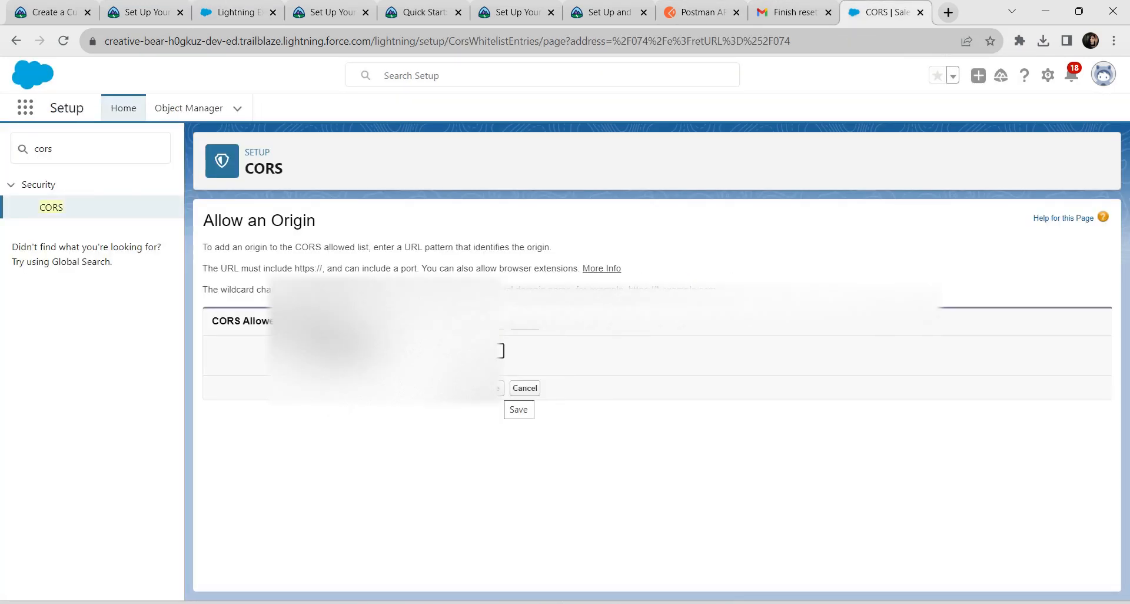
{"action": "left_click", "coordinate": [497, 388]}
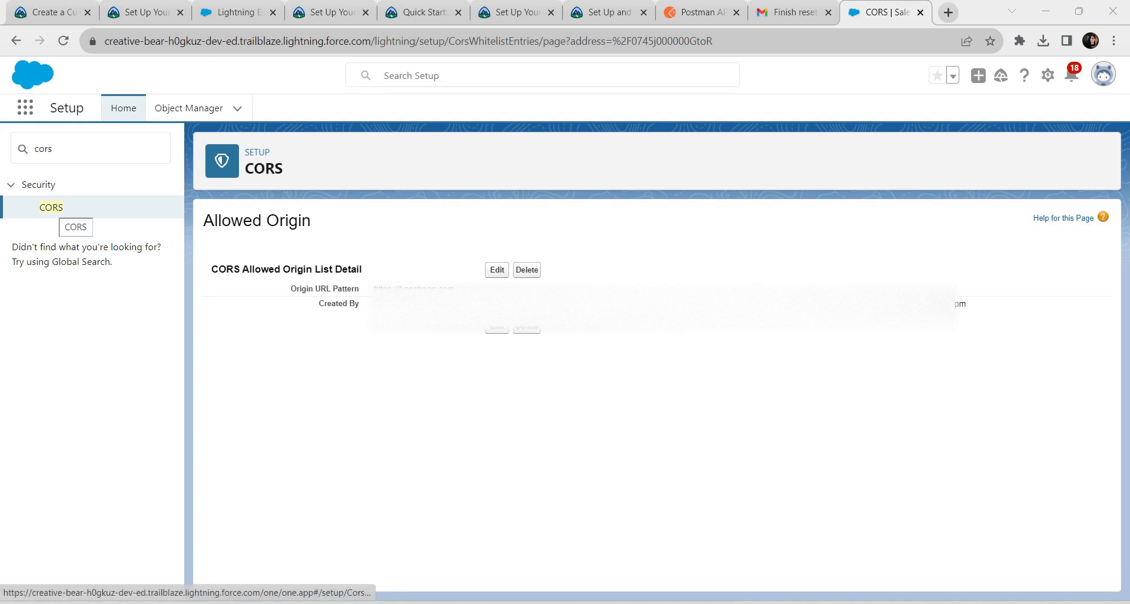
{"action": "left_click", "coordinate": [51, 207]}
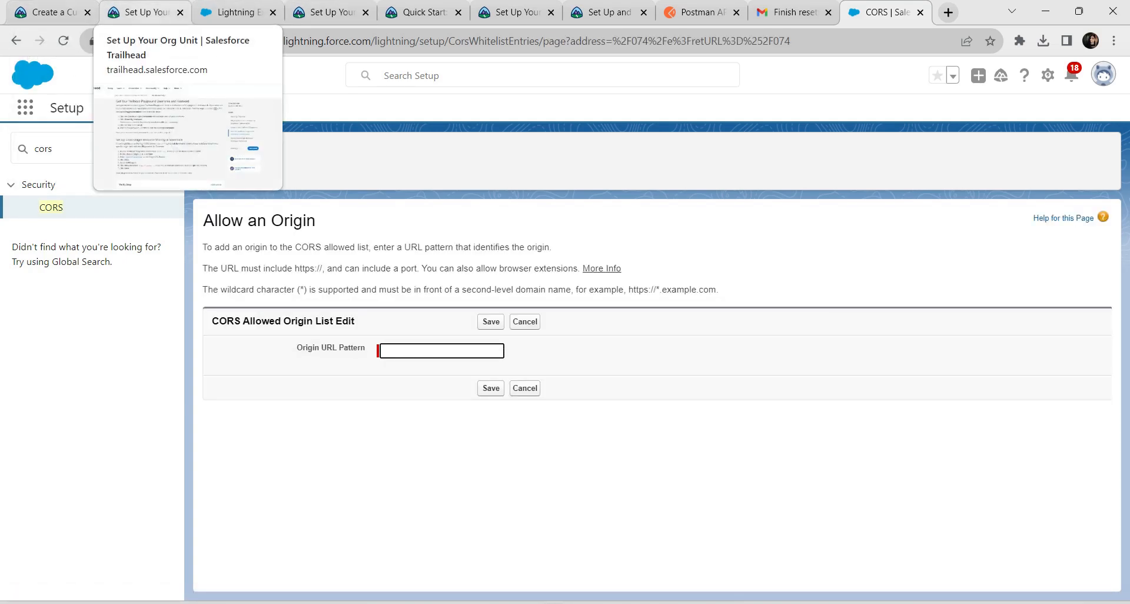
{"action": "left_click", "coordinate": [142, 12]}
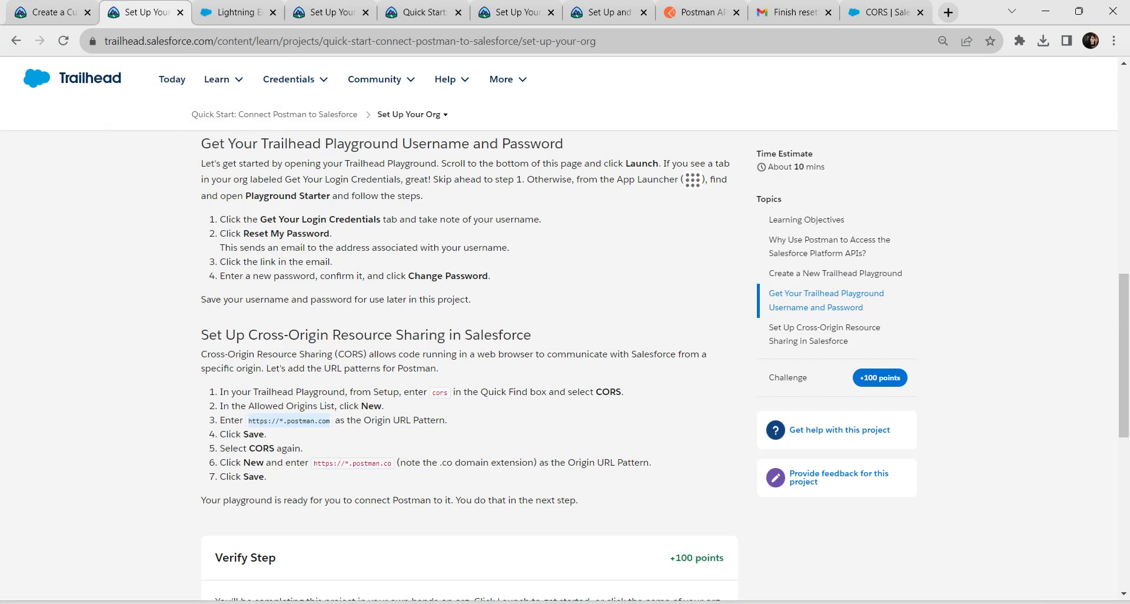
{"action": "left_click_drag", "start_coordinate": [312, 464], "coordinate": [389, 464]}
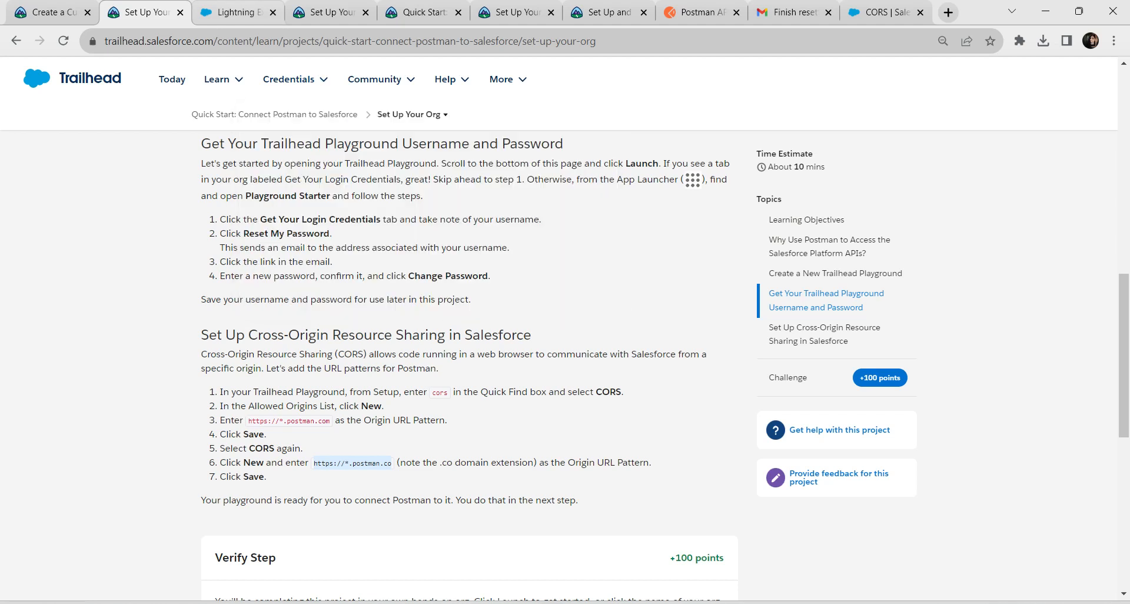
{"action": "left_click", "coordinate": [883, 12]}
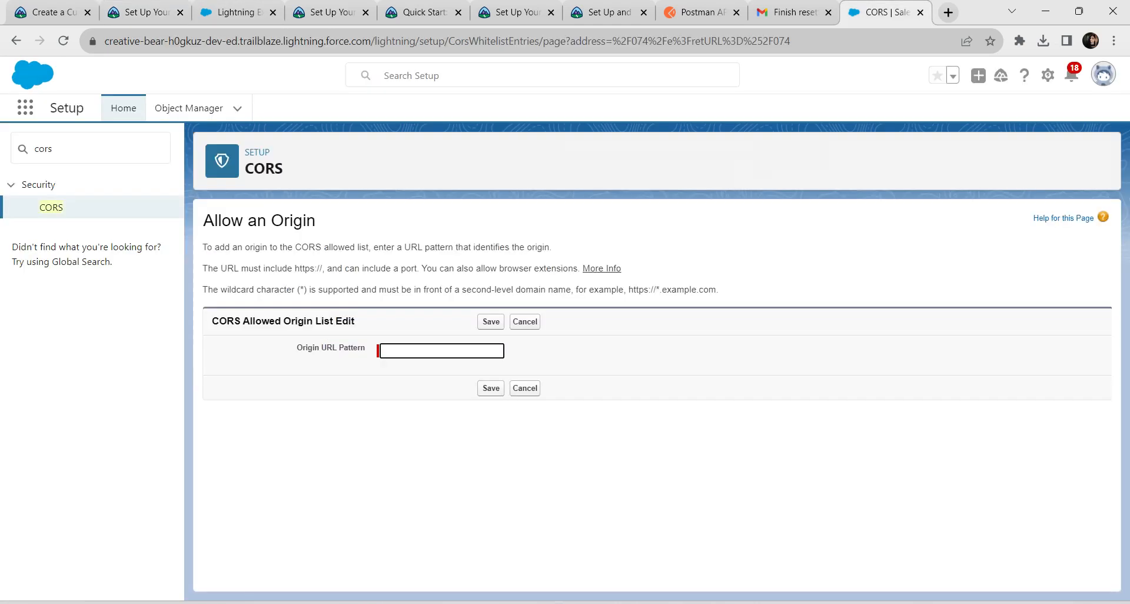
{"action": "key", "text": "ctrl+v"}
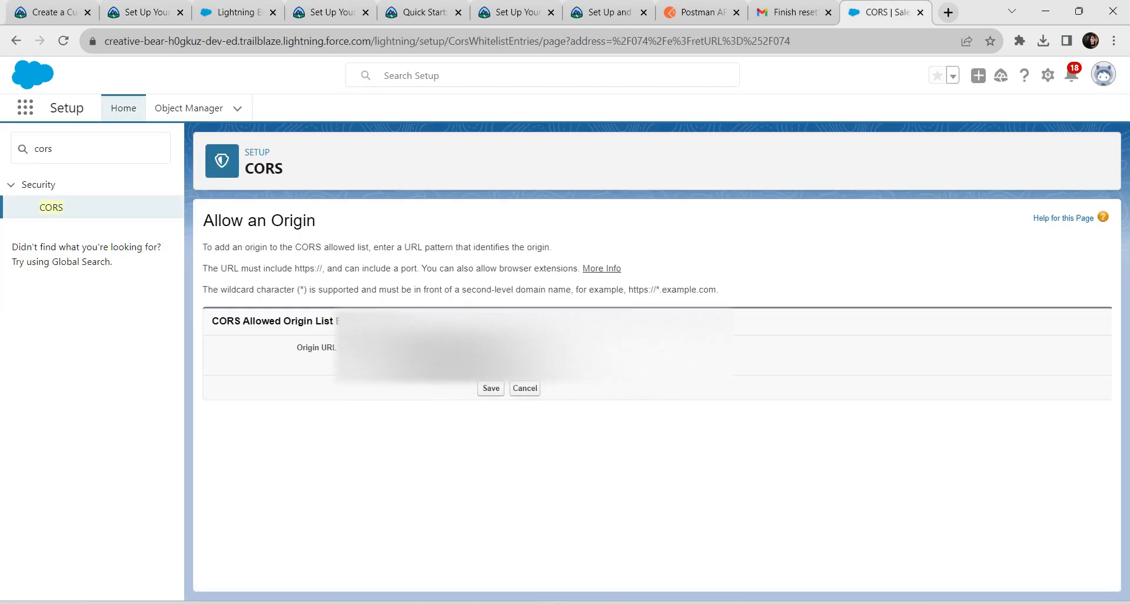
{"action": "key", "text": "Return"}
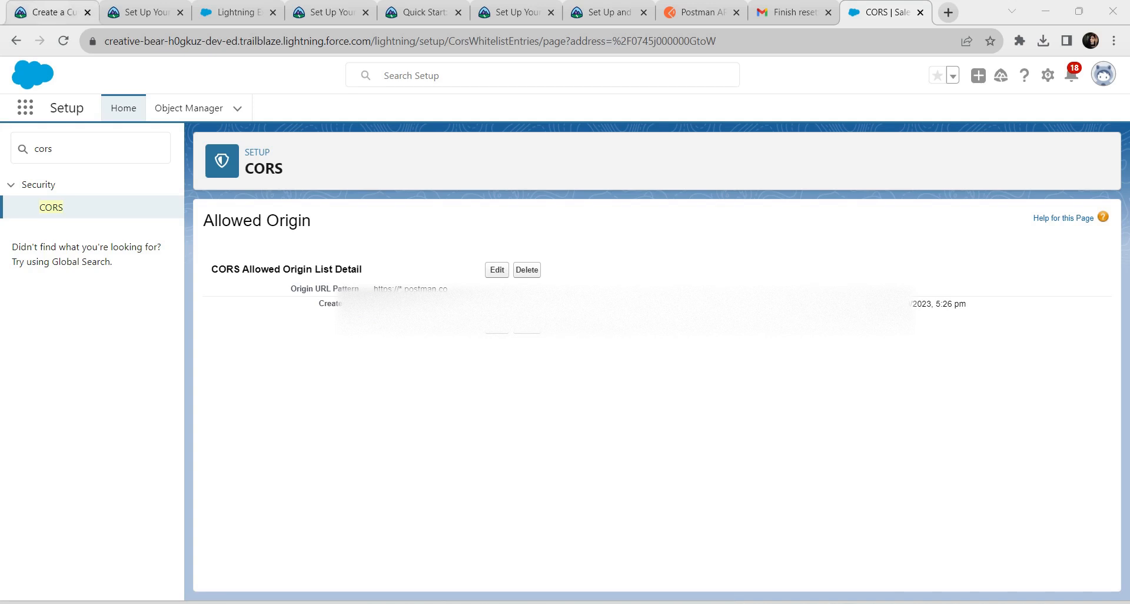
Return to the Set Up Your Org unit on Trailhead, verify the step and continue to Set Up and Connect Postman.
{"action": "left_click", "coordinate": [145, 12]}
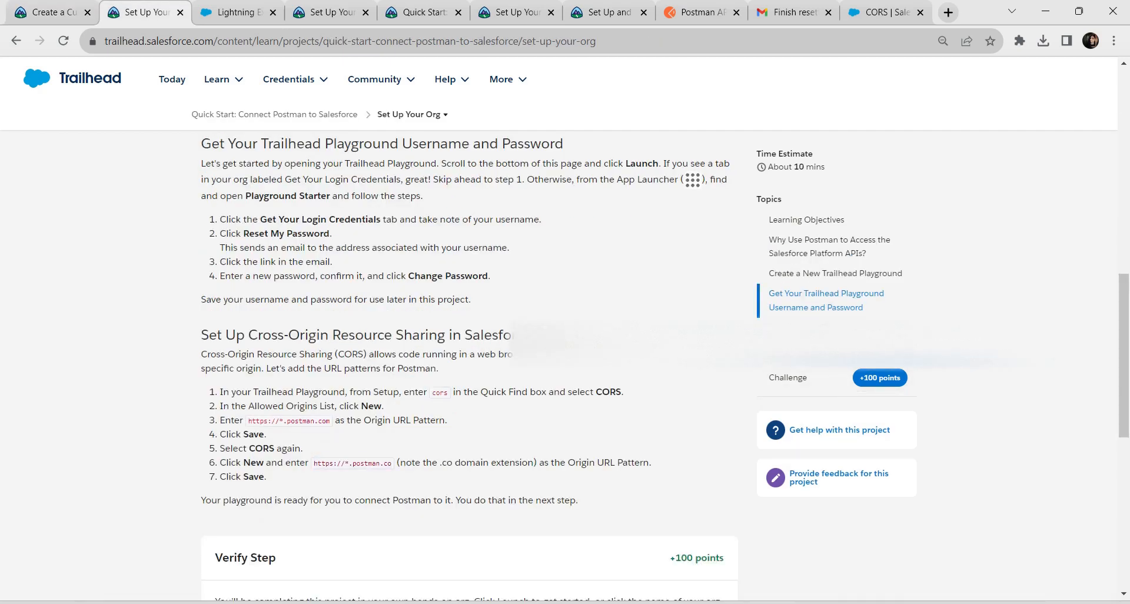
{"action": "scroll", "coordinate": [565, 366], "scroll_direction": "down", "scroll_amount": 7}
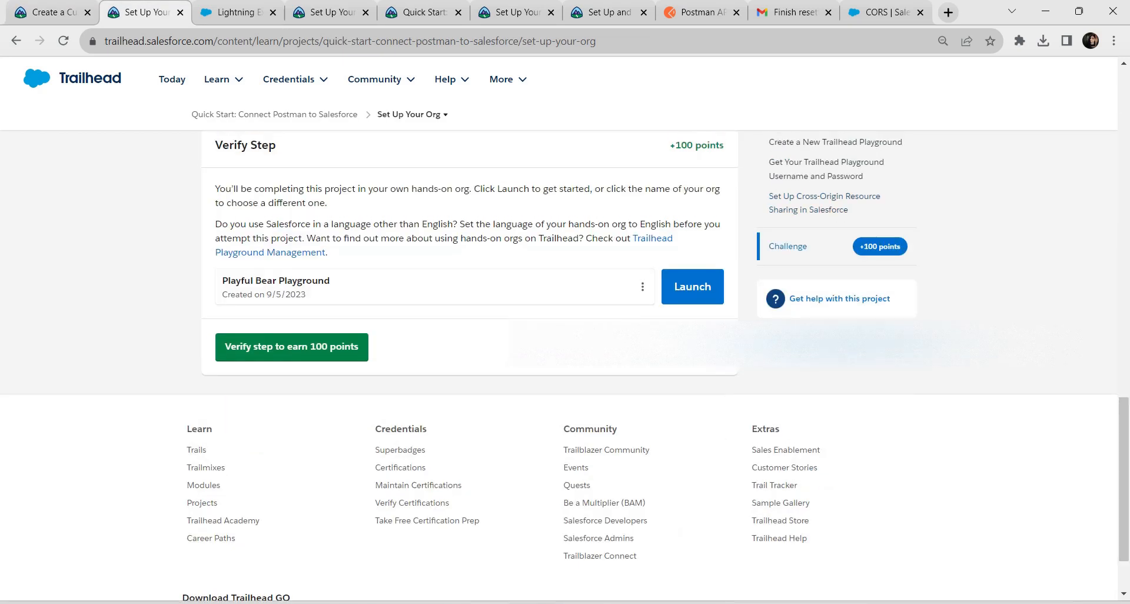
{"action": "left_click", "coordinate": [292, 347]}
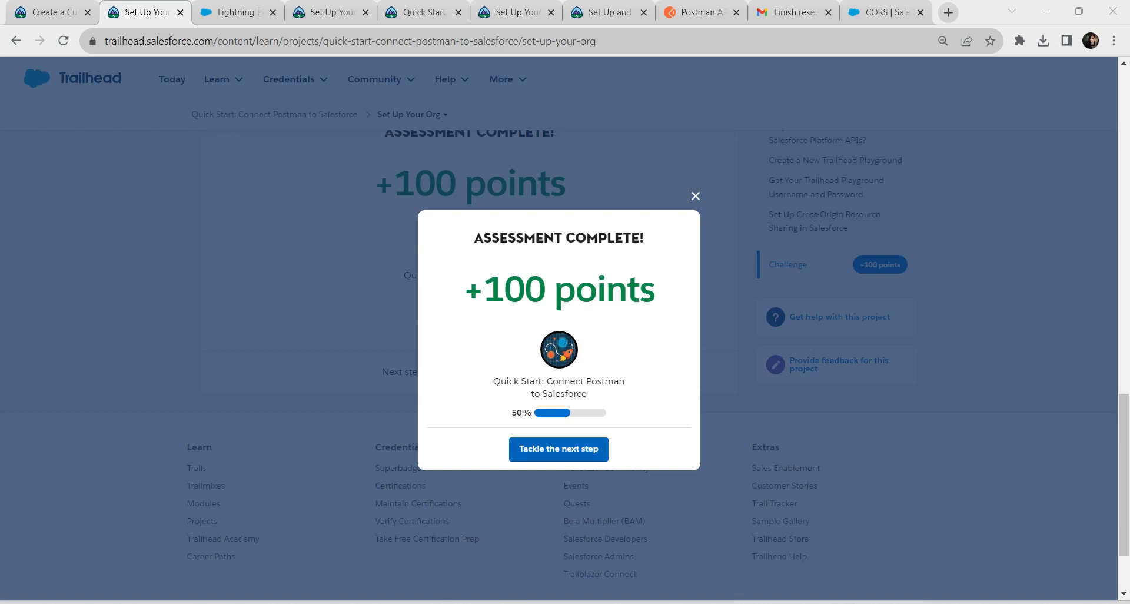
{"action": "left_click", "coordinate": [559, 448]}
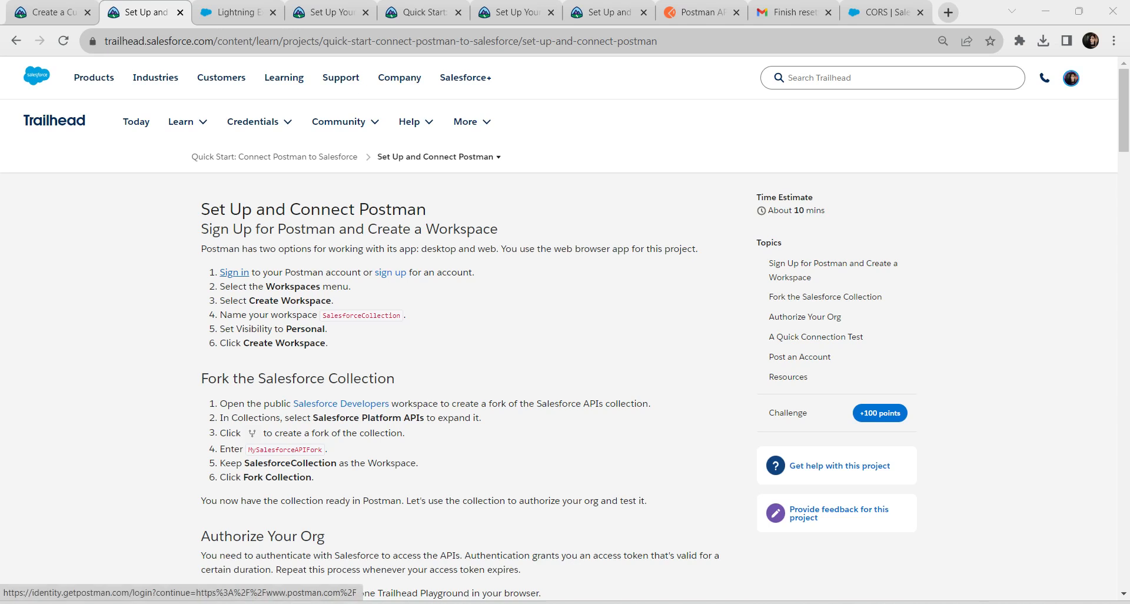
Open the Postman sign-in page from the unit's instructions, close the old Postman page and sign in with Google.
{"action": "left_click", "coordinate": [234, 272]}
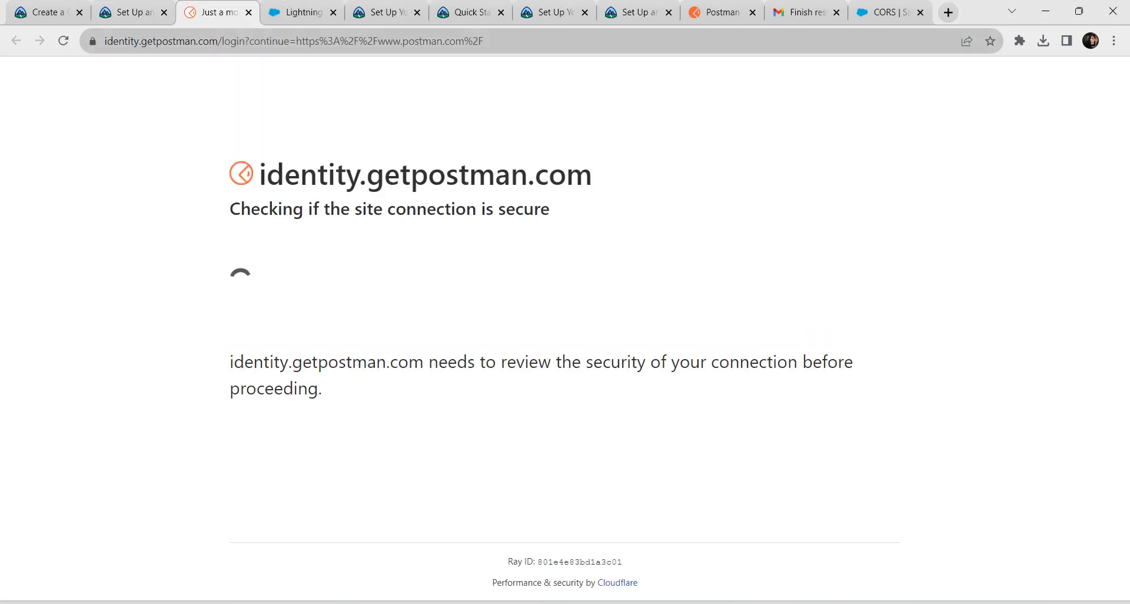
{"action": "left_click", "coordinate": [753, 12]}
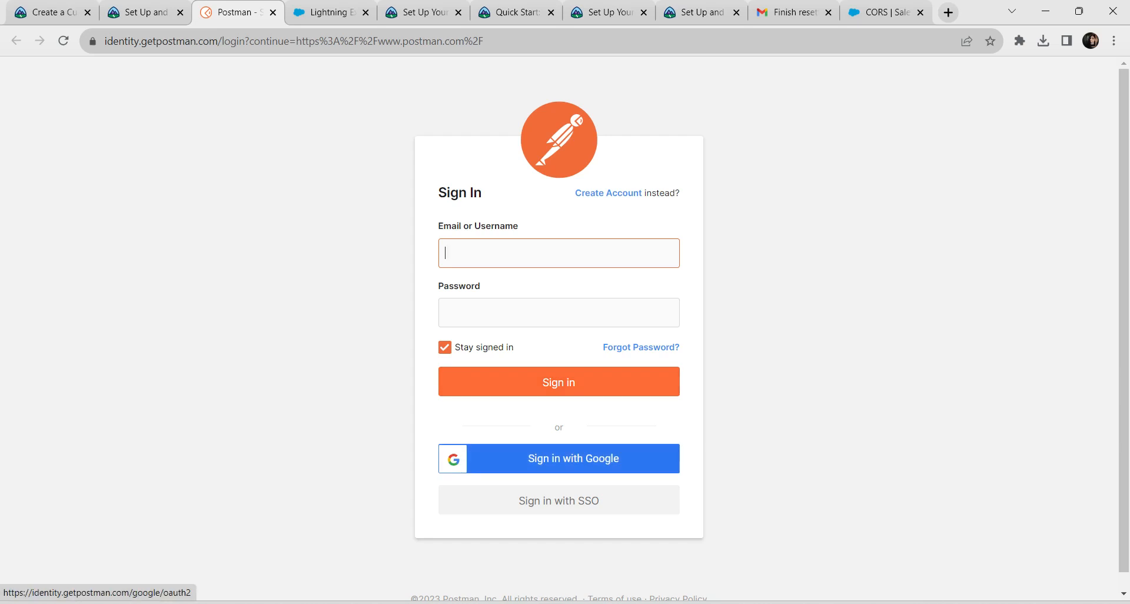
{"action": "left_click", "coordinate": [559, 458]}
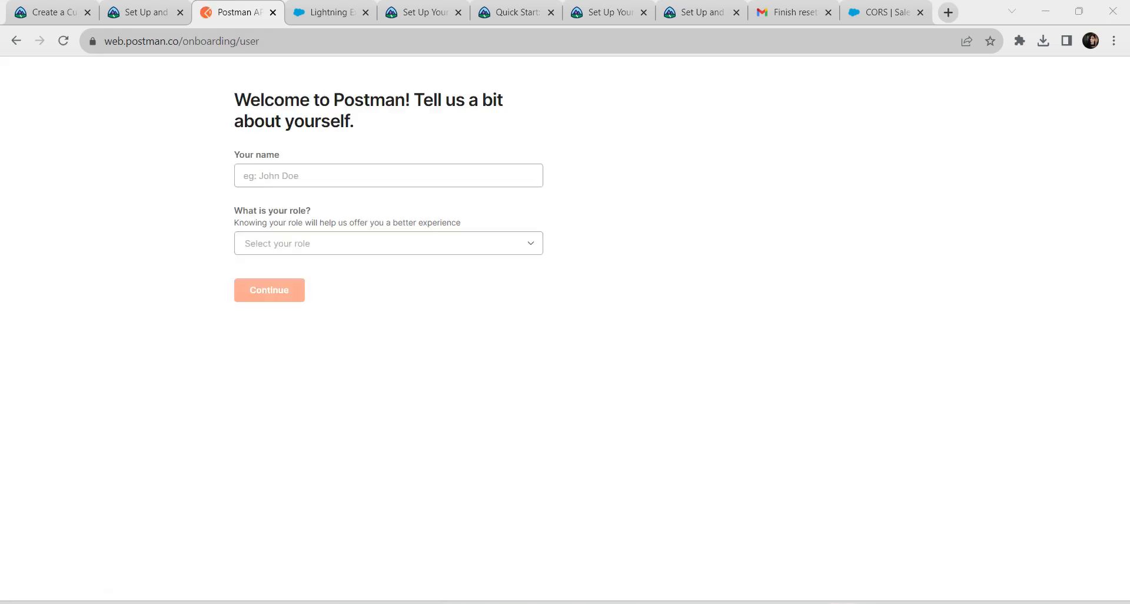
Complete the Postman onboarding with the profile name and the role Fullstack Developer, and dismiss the personal workspace welcome.
{"action": "left_click", "coordinate": [359, 245]}
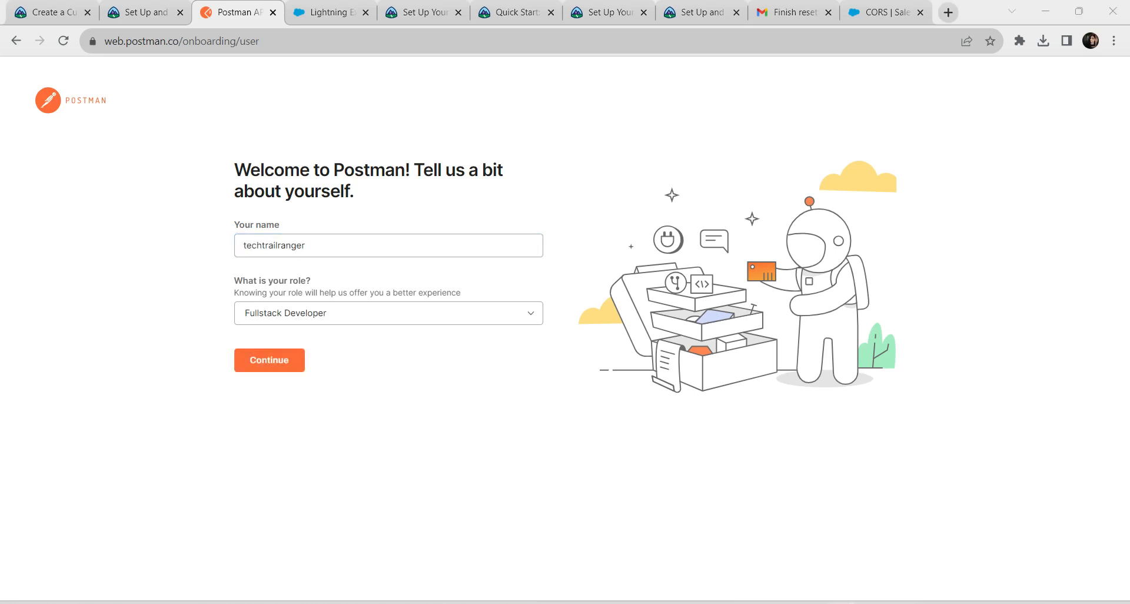
{"action": "left_click", "coordinate": [269, 360]}
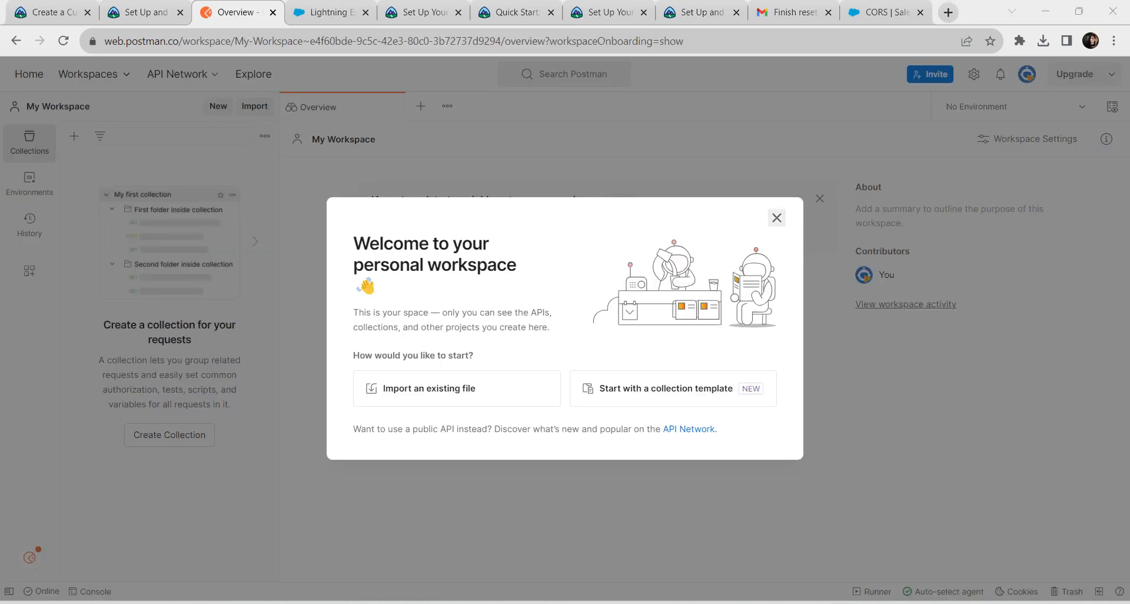
{"action": "left_click", "coordinate": [777, 218]}
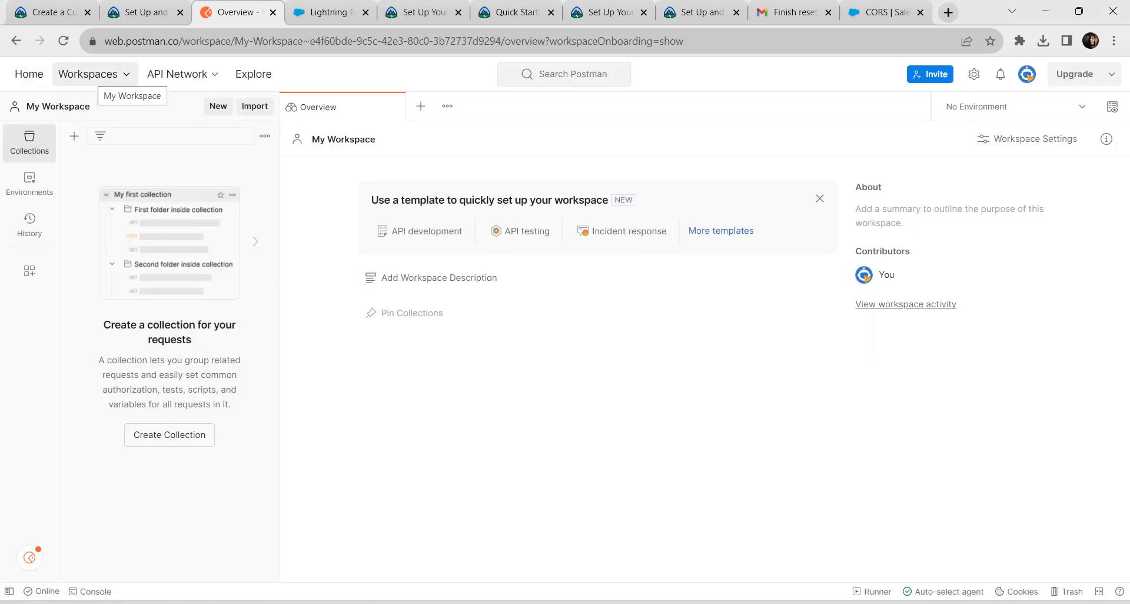
Start creating a new Postman workspace and copy the name SalesforceCollection from the Trailhead instructions.
{"action": "left_click", "coordinate": [93, 73]}
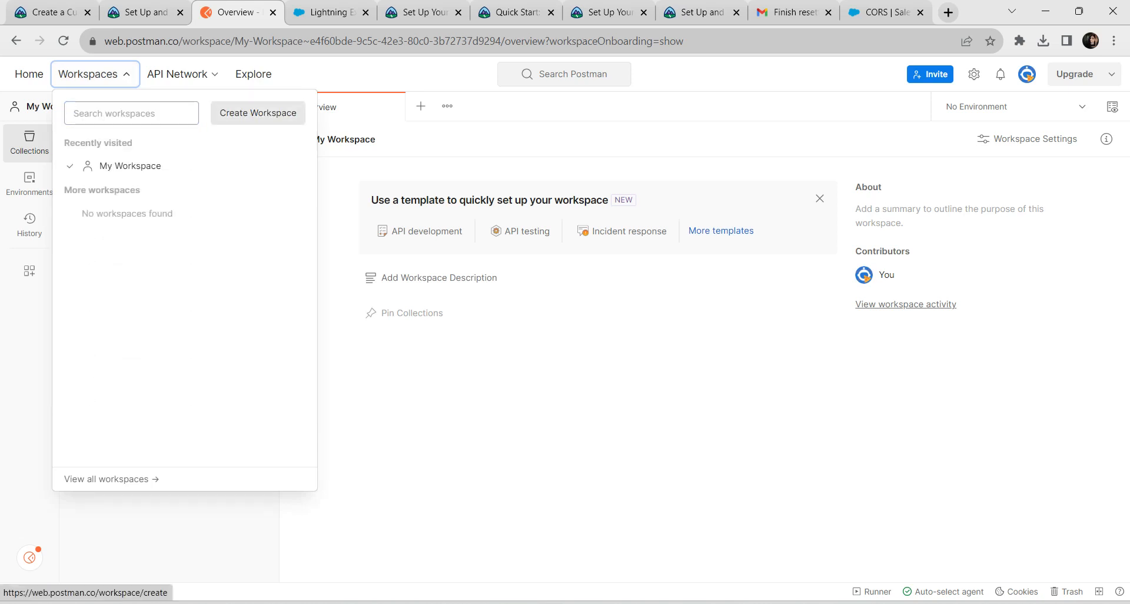
{"action": "left_click", "coordinate": [257, 112]}
{"action": "left_click", "coordinate": [146, 12]}
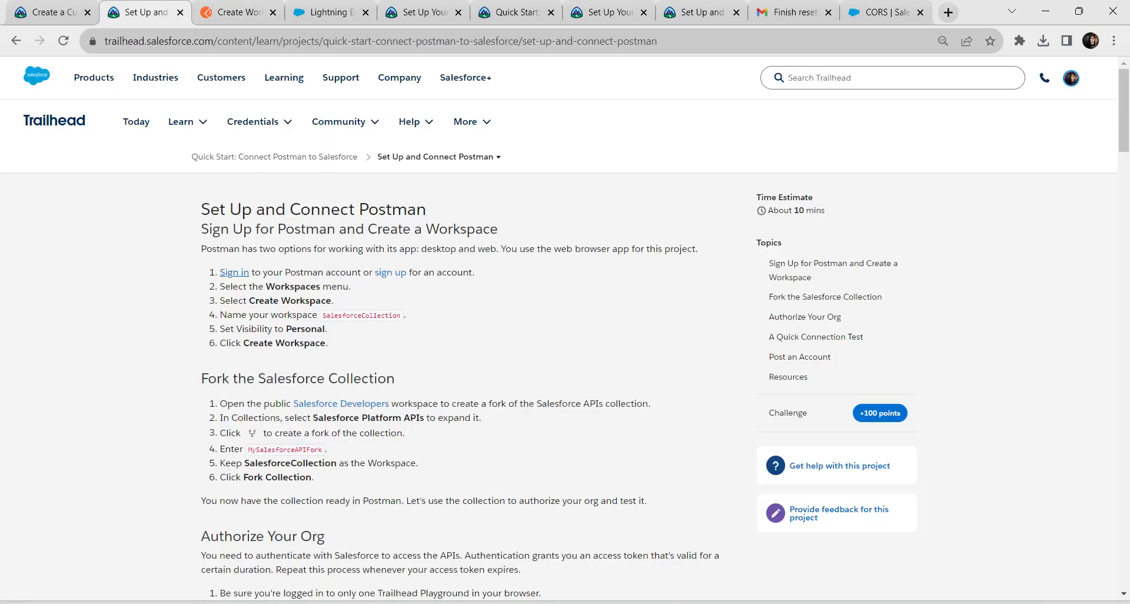
{"action": "mouse_move", "coordinate": [321, 315]}
{"action": "left_mouse_down"}
{"action": "mouse_move", "coordinate": [365, 316]}
{"action": "mouse_move", "coordinate": [327, 329]}
{"action": "left_mouse_up"}
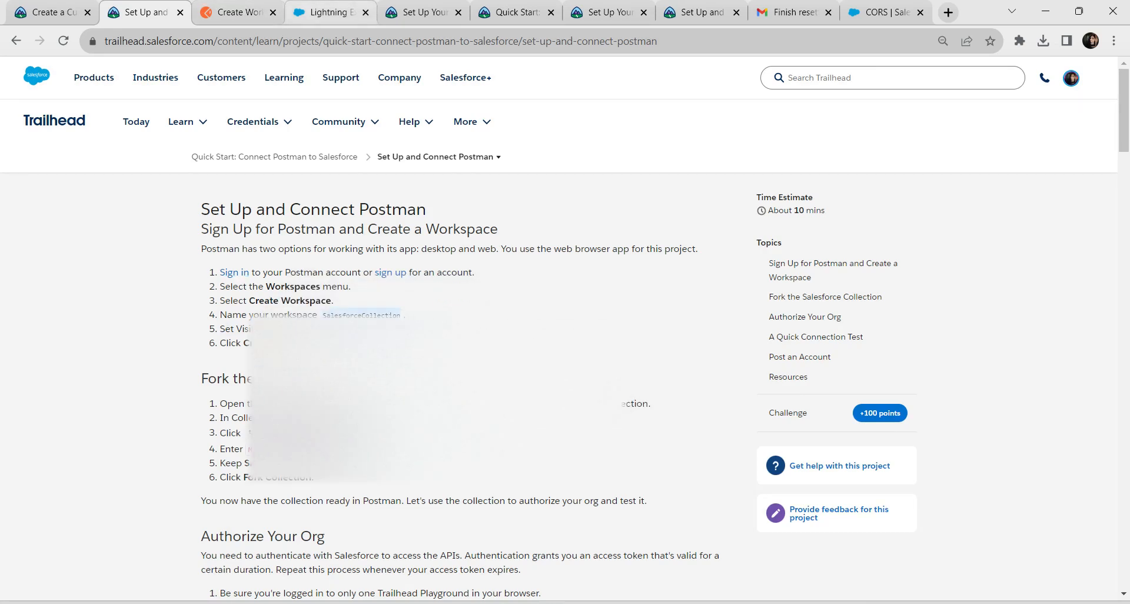
{"action": "left_click", "coordinate": [330, 11]}
{"action": "left_click", "coordinate": [237, 12]}
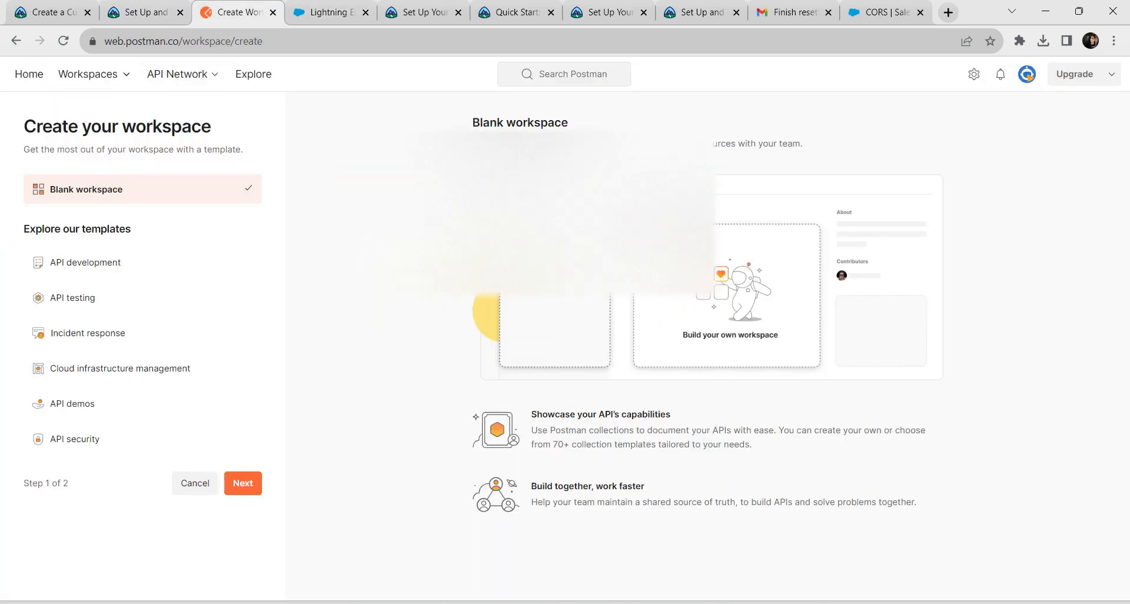
Create a blank workspace named SalesforceCollection with Personal access.
{"action": "left_click", "coordinate": [91, 73]}
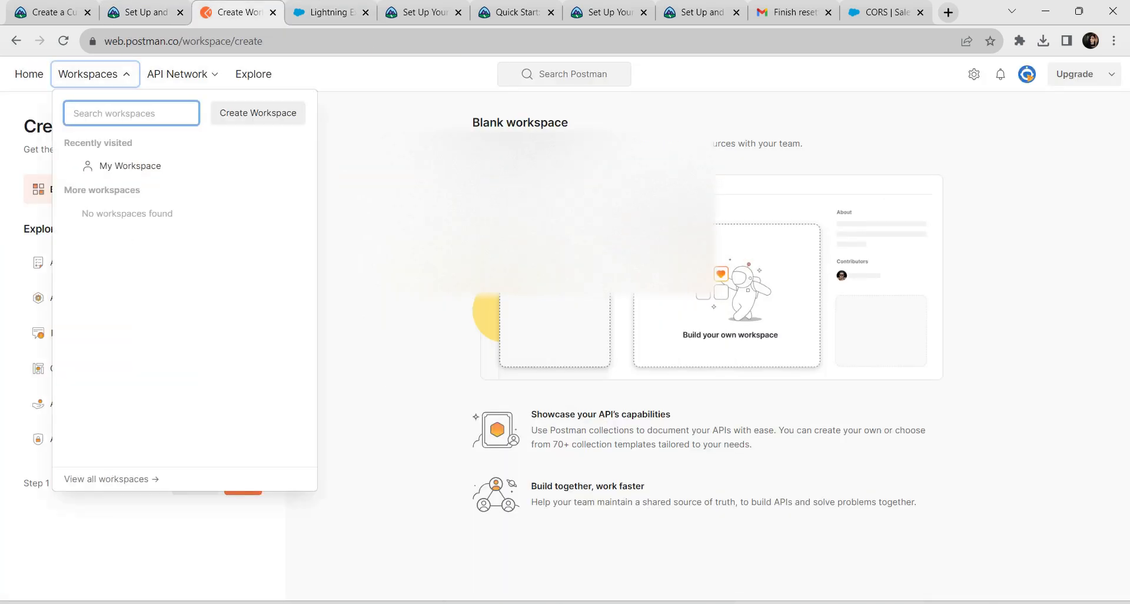
{"action": "left_click", "coordinate": [257, 113]}
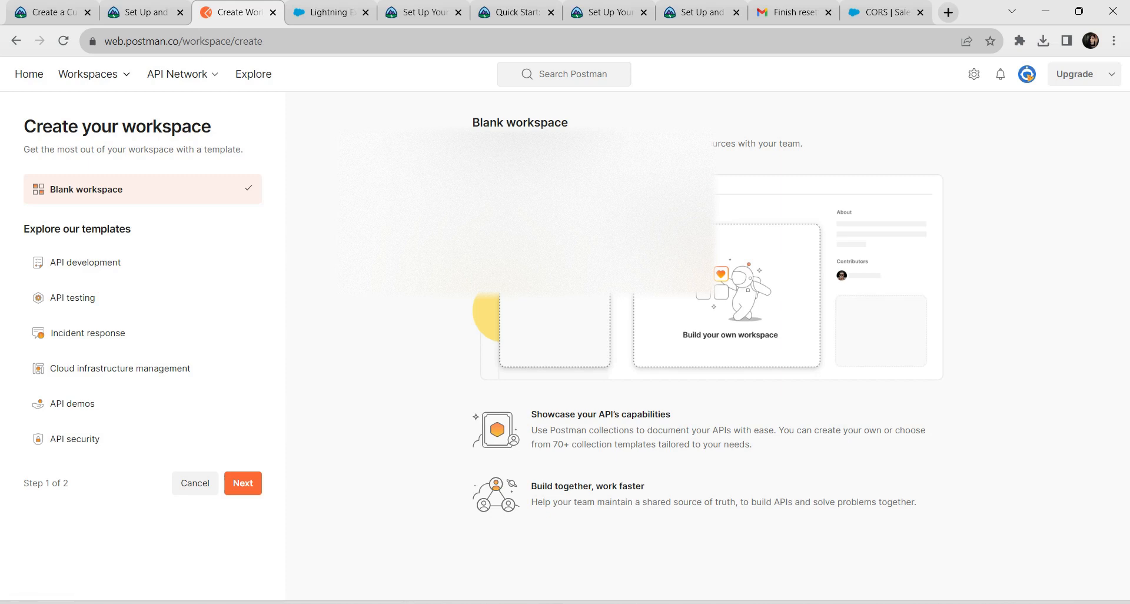
{"action": "left_click", "coordinate": [91, 74]}
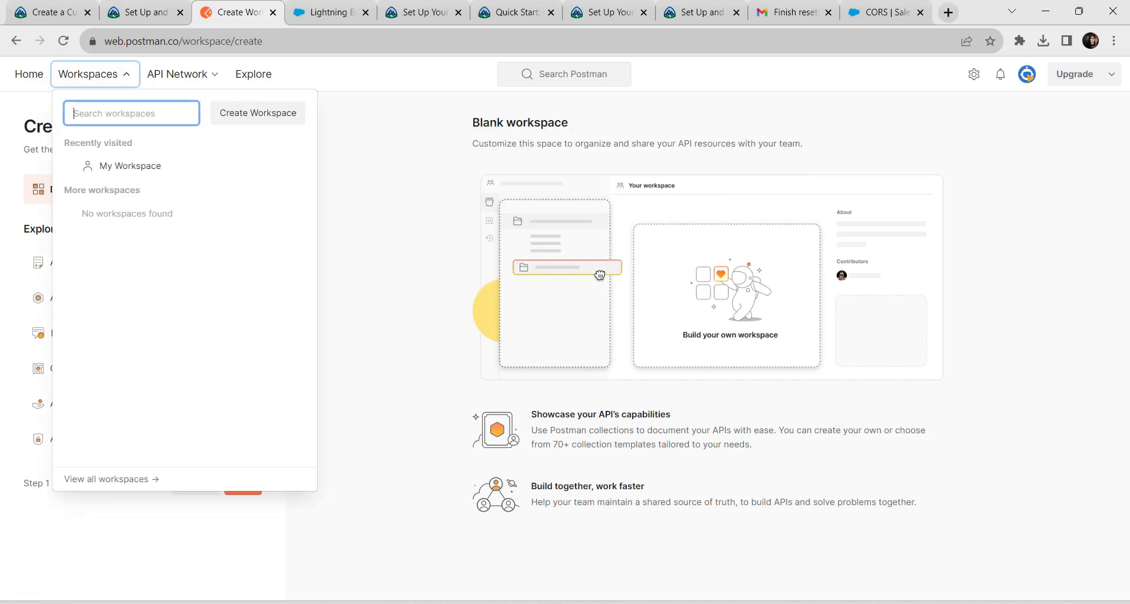
{"action": "left_click", "coordinate": [257, 113]}
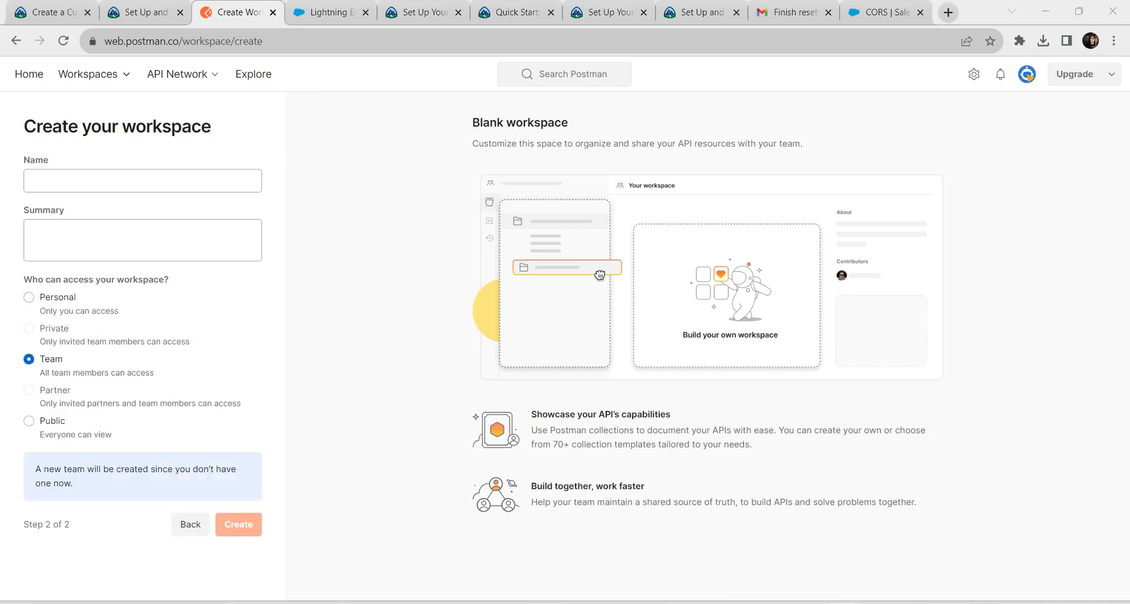
{"action": "left_click", "coordinate": [143, 181]}
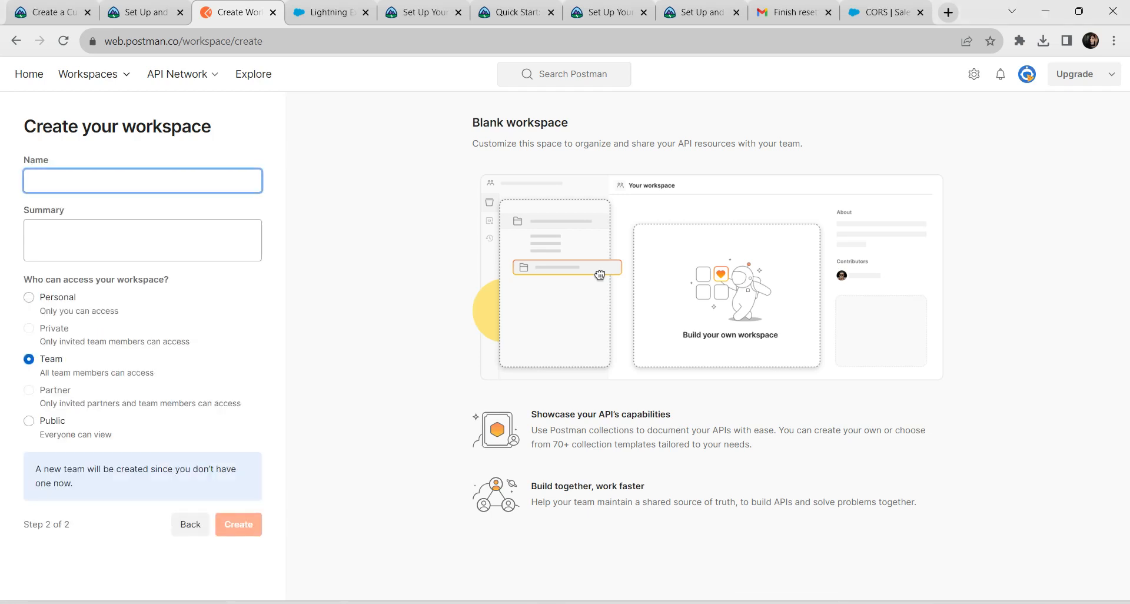
{"action": "type", "text": "SalesforceCollection"}
{"action": "left_click", "coordinate": [143, 240]}
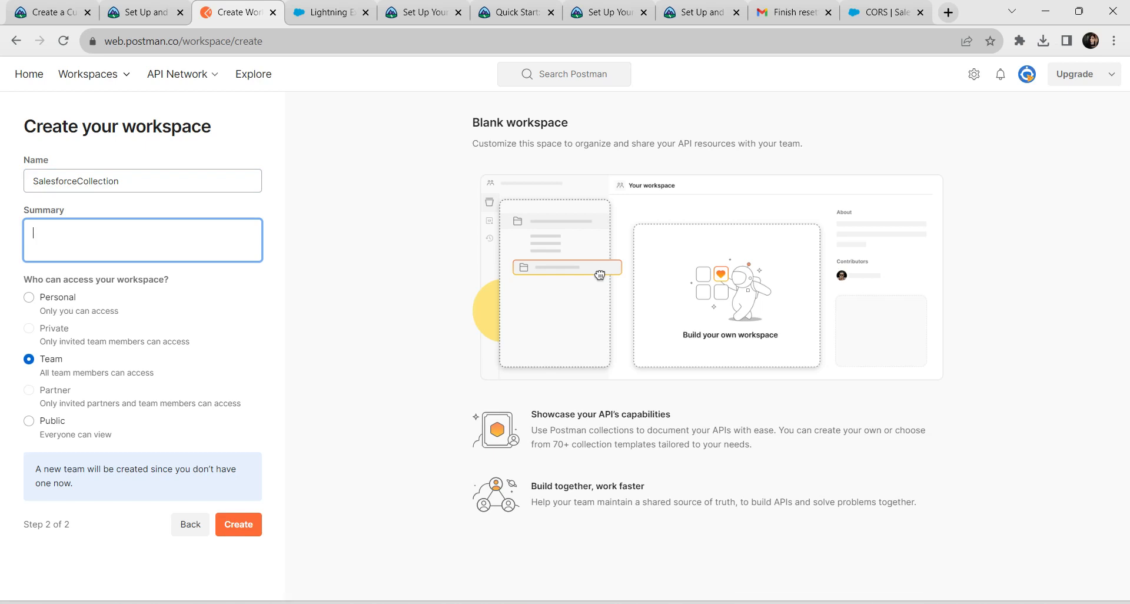
{"action": "left_click", "coordinate": [29, 297]}
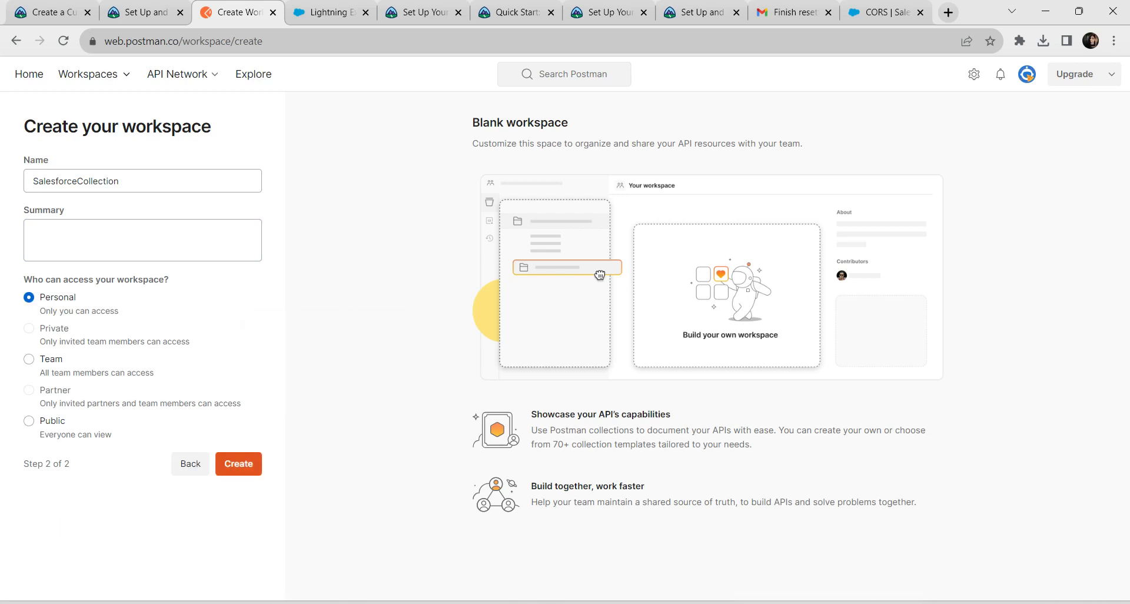
{"action": "left_click", "coordinate": [238, 463]}
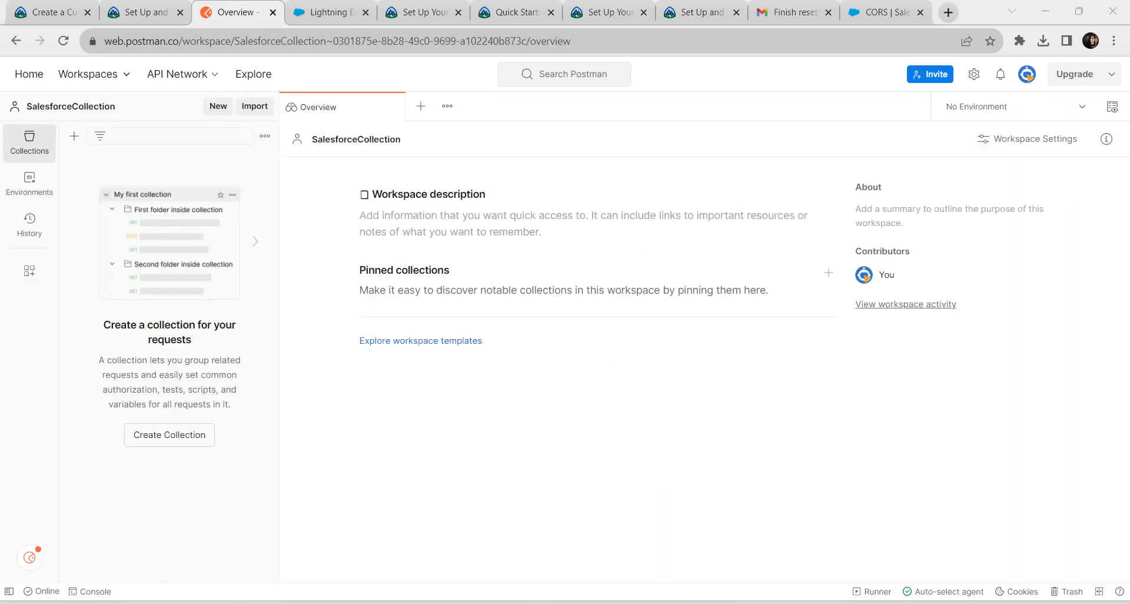
Open the public Salesforce Developers workspace from the Trailhead instructions and expand the Salesforce Platform APIs collection.
{"action": "left_click", "coordinate": [146, 12]}
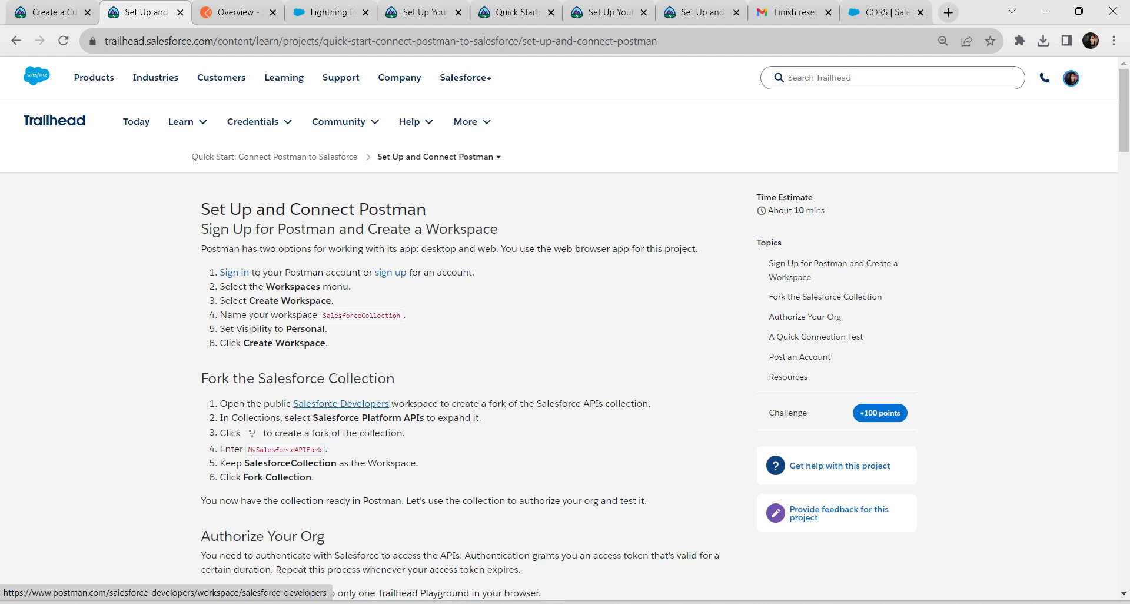
{"action": "left_click", "coordinate": [341, 404]}
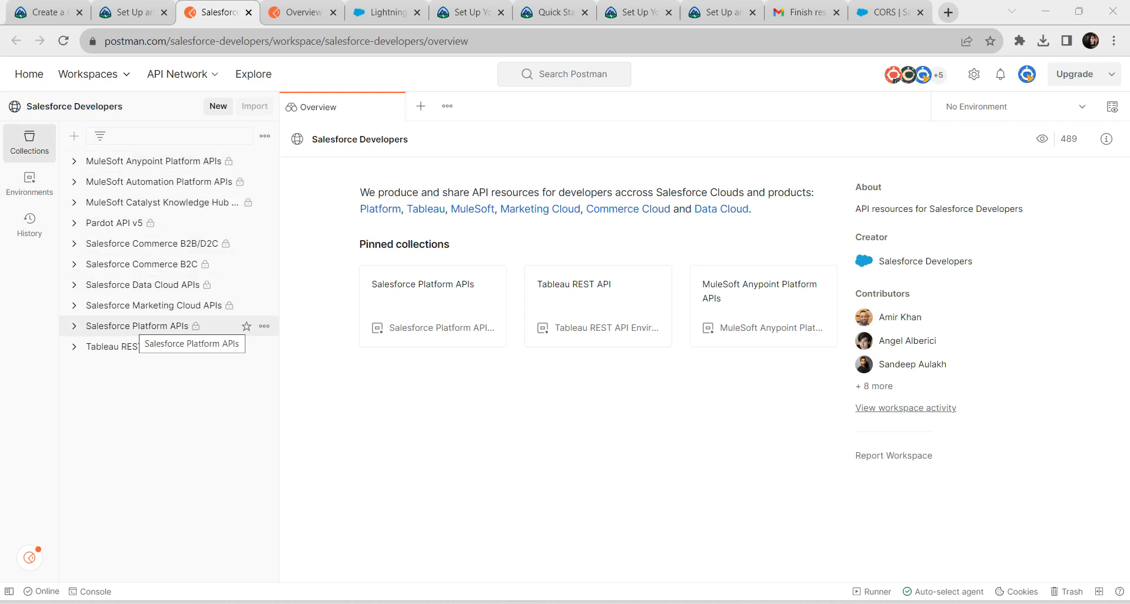
{"action": "left_click", "coordinate": [141, 326]}
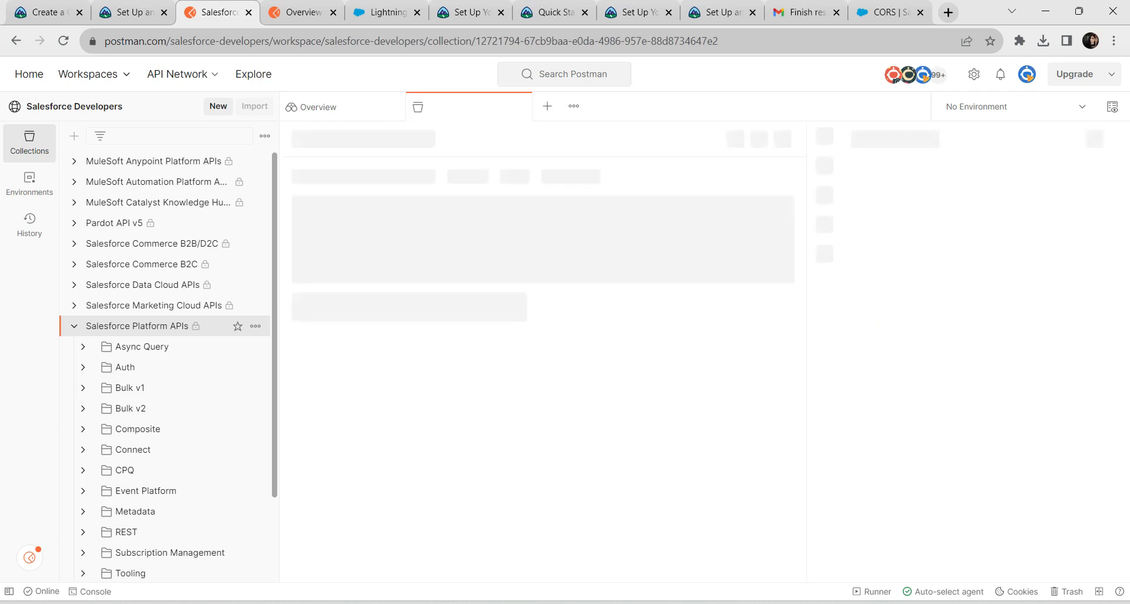
{"action": "scroll", "coordinate": [167, 353], "scroll_direction": "down", "scroll_amount": 2}
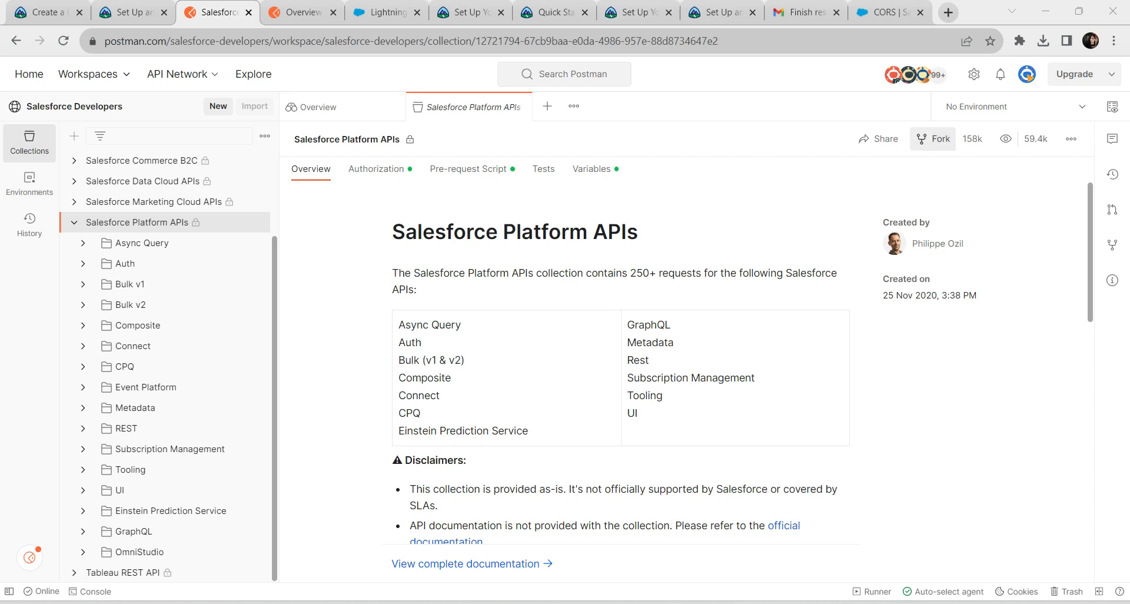
Start a fork of the Salesforce Platform APIs collection and label it MySalesforceAPIFork, copying the label from the Trailhead instructions.
{"action": "left_click", "coordinate": [933, 139]}
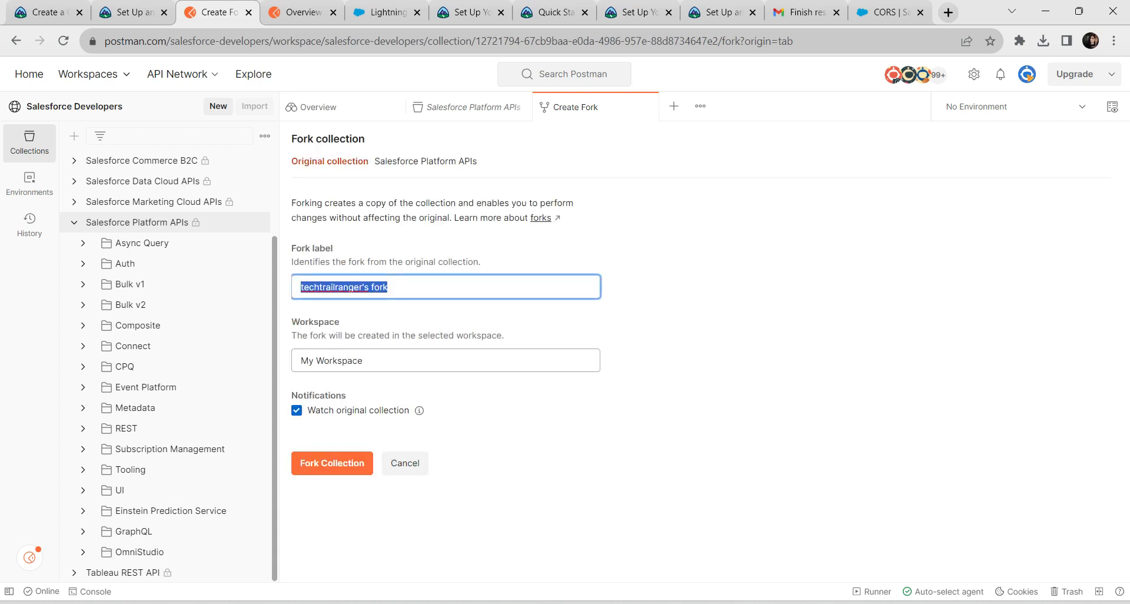
{"action": "key", "text": "BackSpace"}
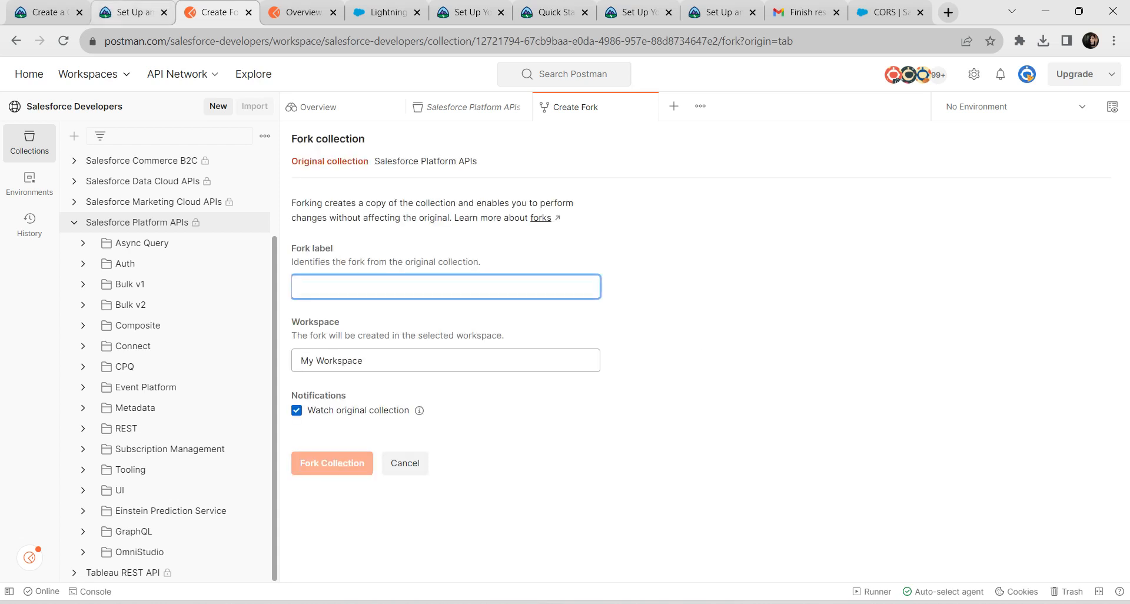
{"action": "left_click", "coordinate": [135, 12]}
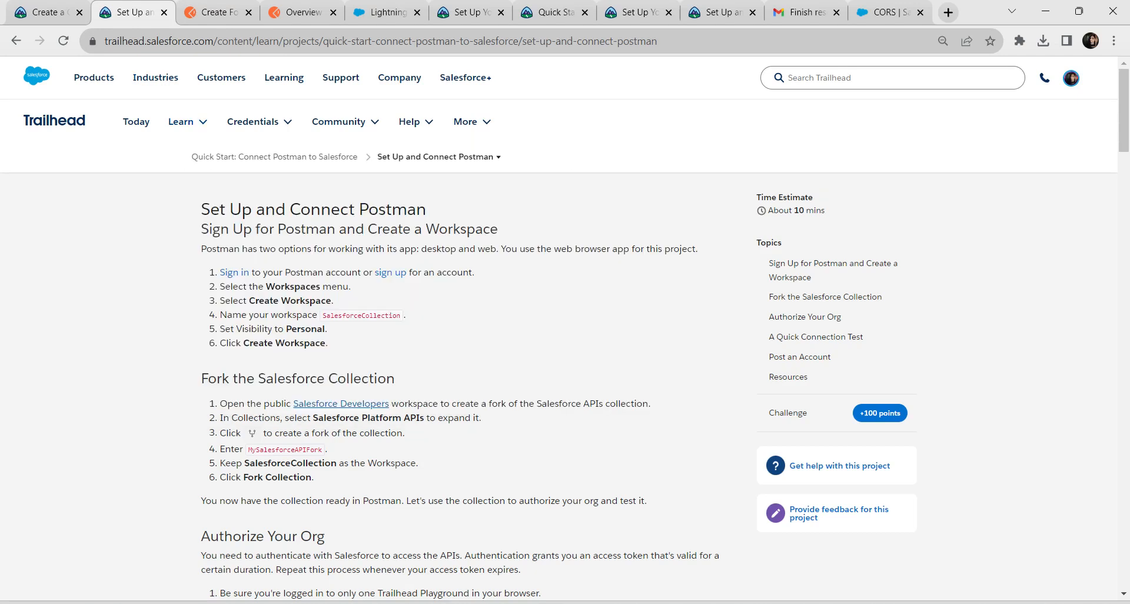
{"action": "left_click_drag", "start_coordinate": [249, 449], "coordinate": [322, 449]}
{"action": "key", "text": "ctrl+c"}
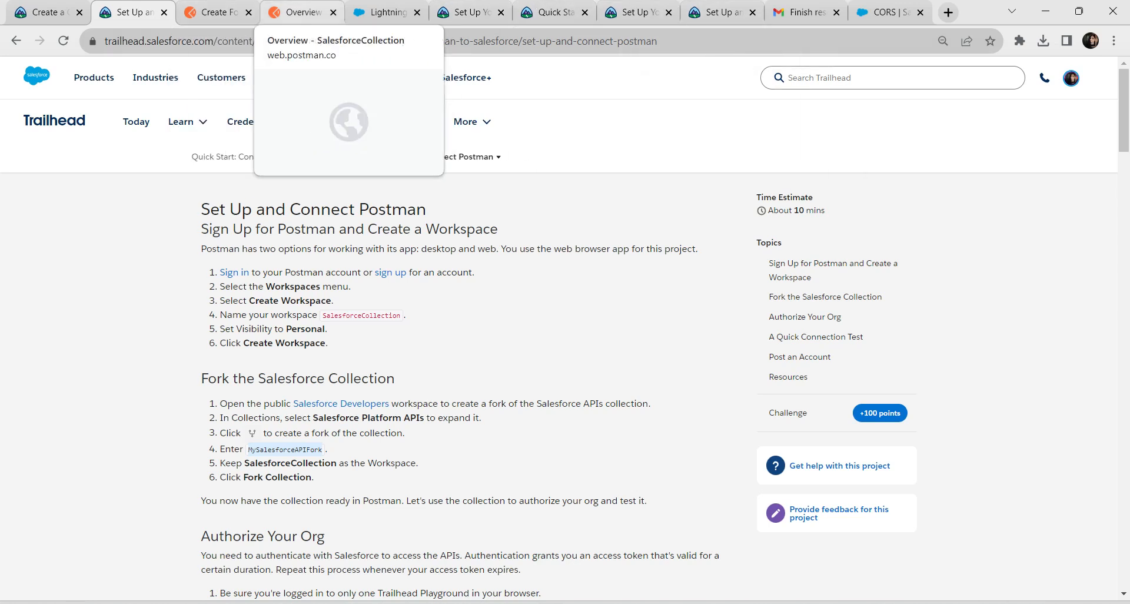
{"action": "left_click", "coordinate": [302, 12]}
{"action": "key", "text": "ctrl+shift+Tab"}
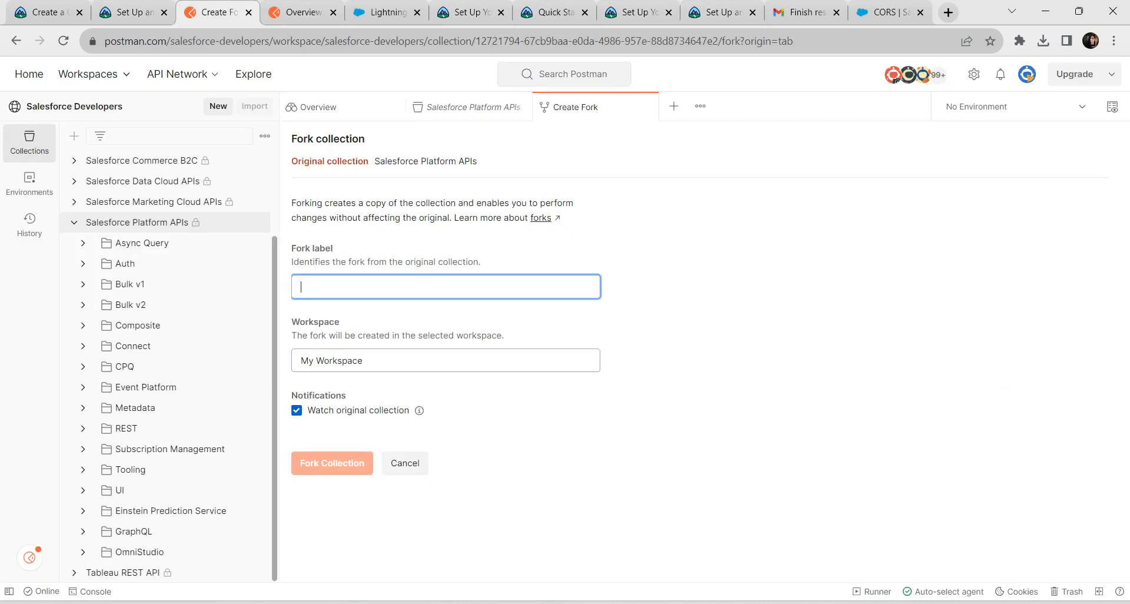
{"action": "key", "text": "ctrl+v"}
{"action": "key", "text": "Tab"}
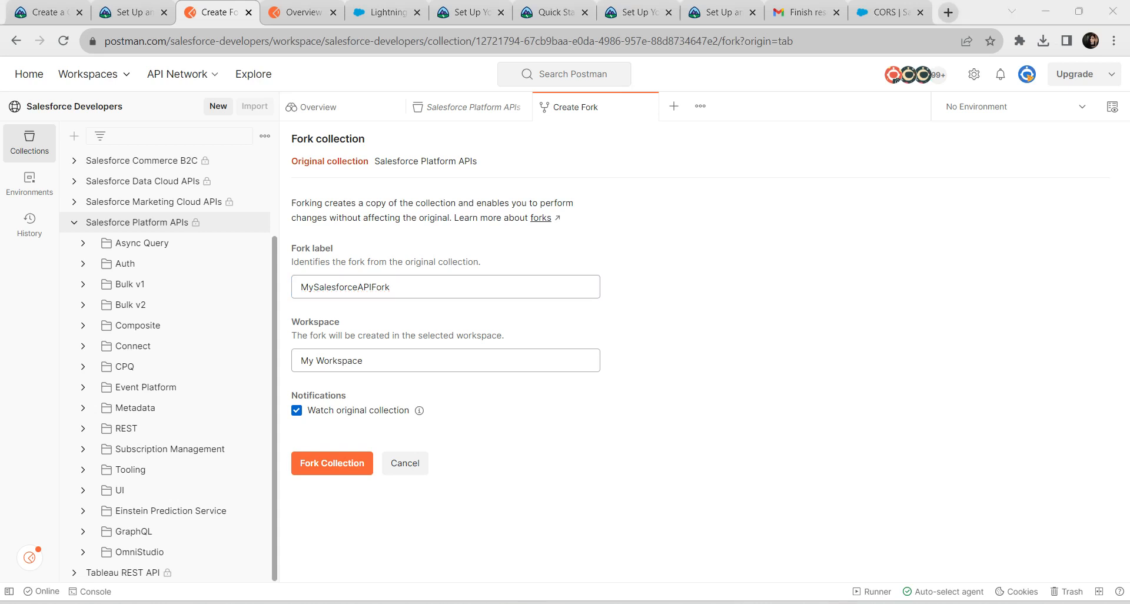
Choose SalesforceCollection as the fork's workspace and create the fork.
{"action": "left_click", "coordinate": [445, 360]}
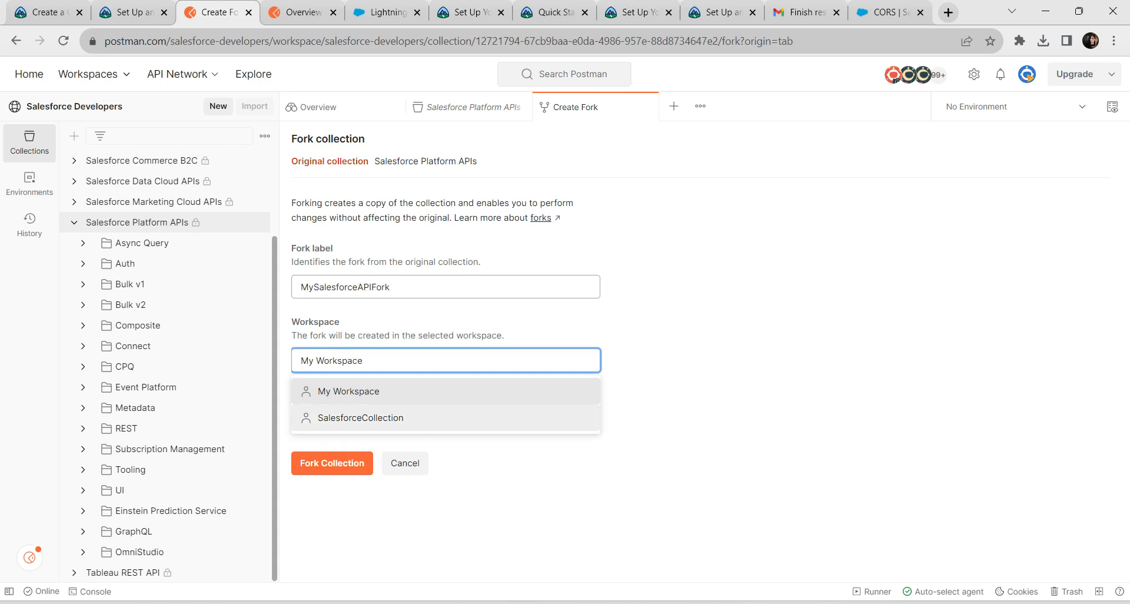
{"action": "left_click", "coordinate": [360, 417]}
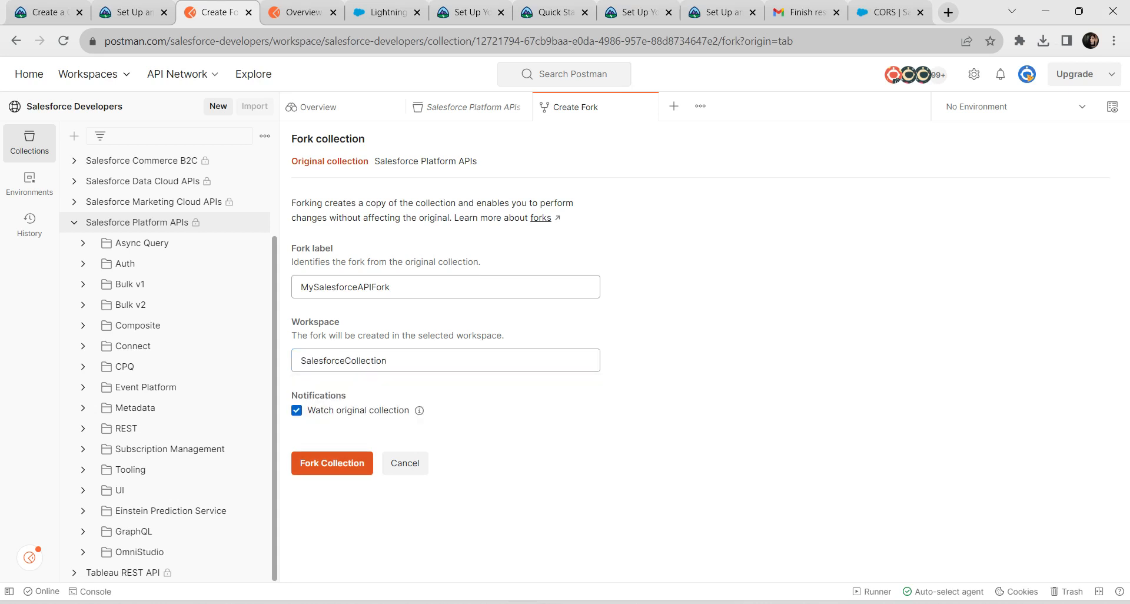
{"action": "left_click", "coordinate": [332, 463]}
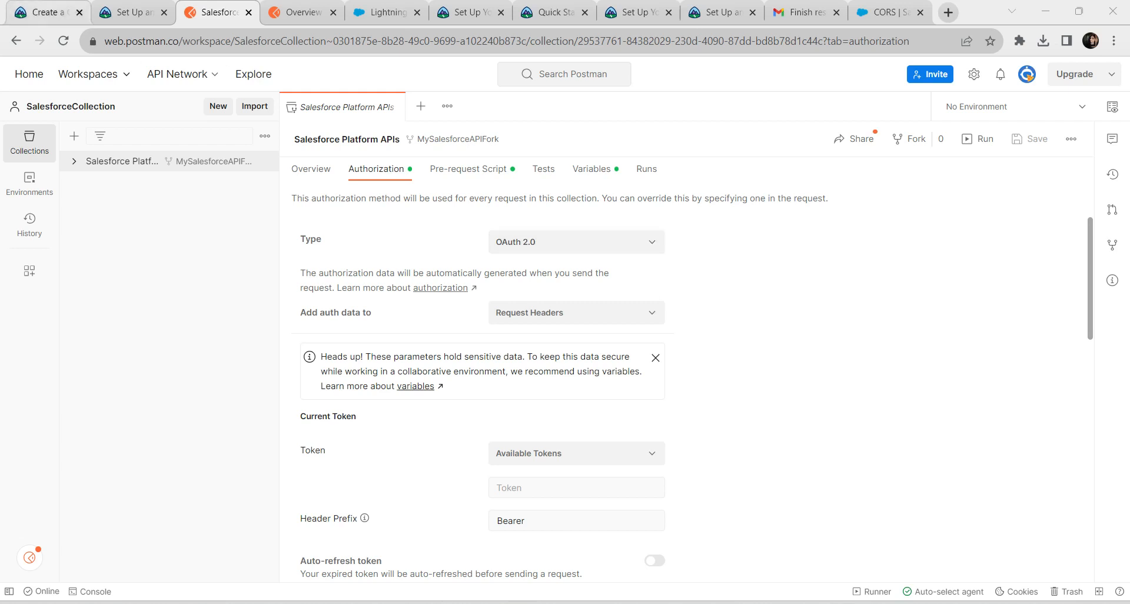
Check the Authorize Your Org instructions in Trailhead, request a new access token for the forked collection in Postman, and allow access to the Playground.
{"action": "left_click", "coordinate": [130, 11]}
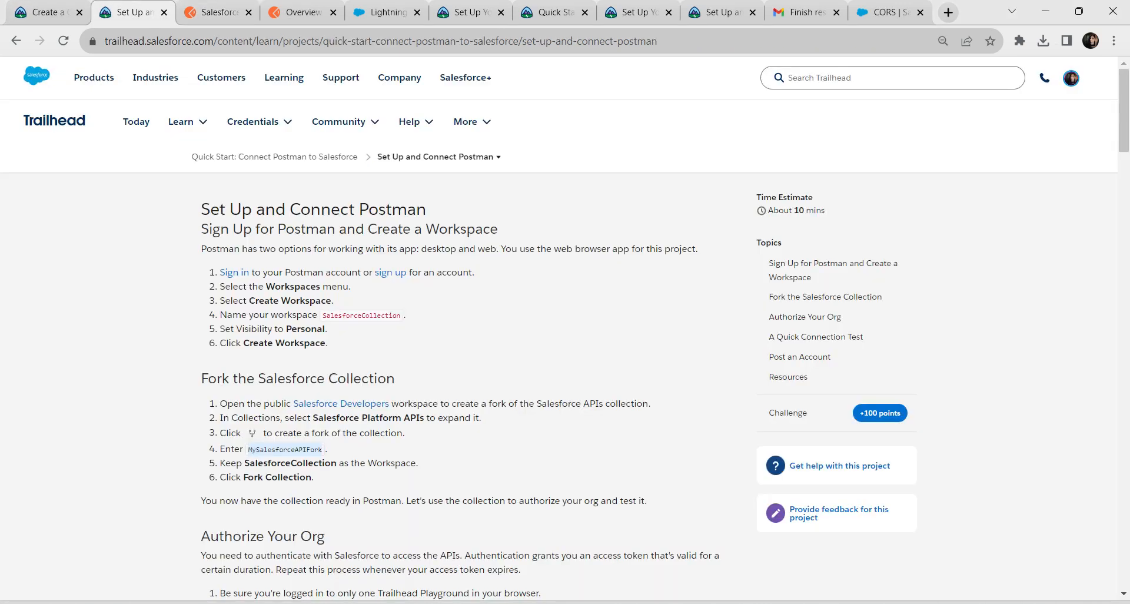
{"action": "scroll", "coordinate": [565, 353], "scroll_direction": "down", "scroll_amount": 6}
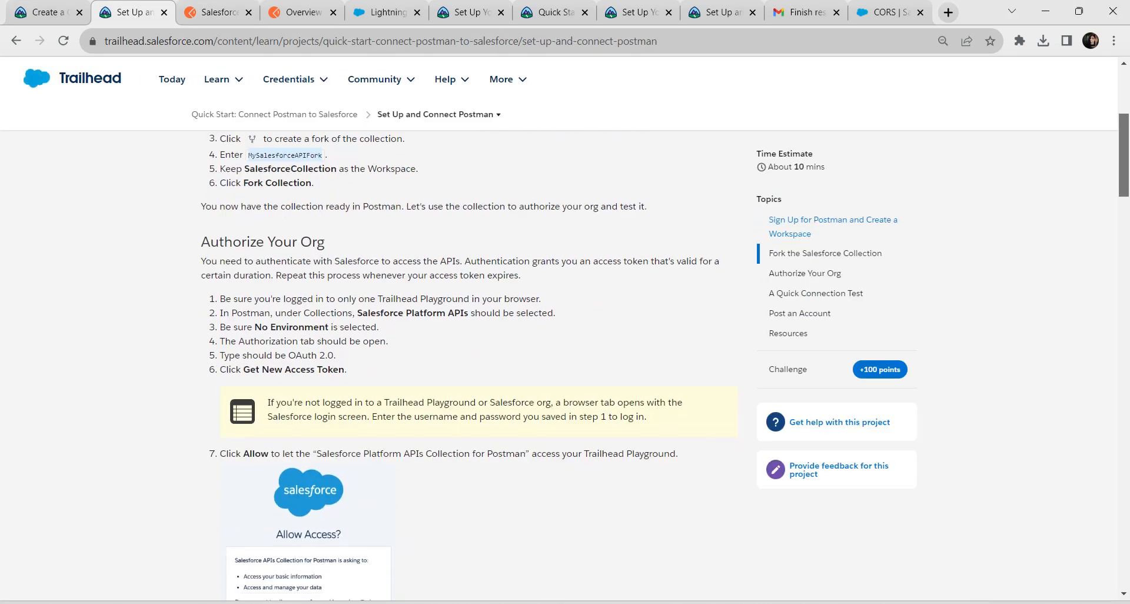
{"action": "scroll", "coordinate": [456, 360], "scroll_direction": "down", "scroll_amount": 1}
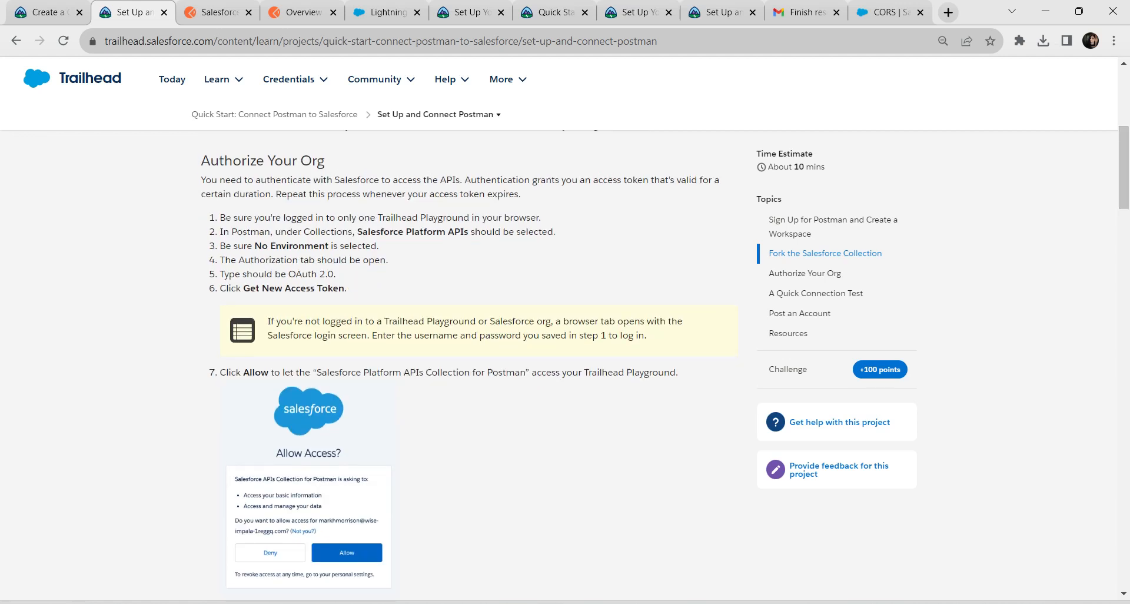
{"action": "left_click_drag", "start_coordinate": [243, 287], "coordinate": [345, 288]}
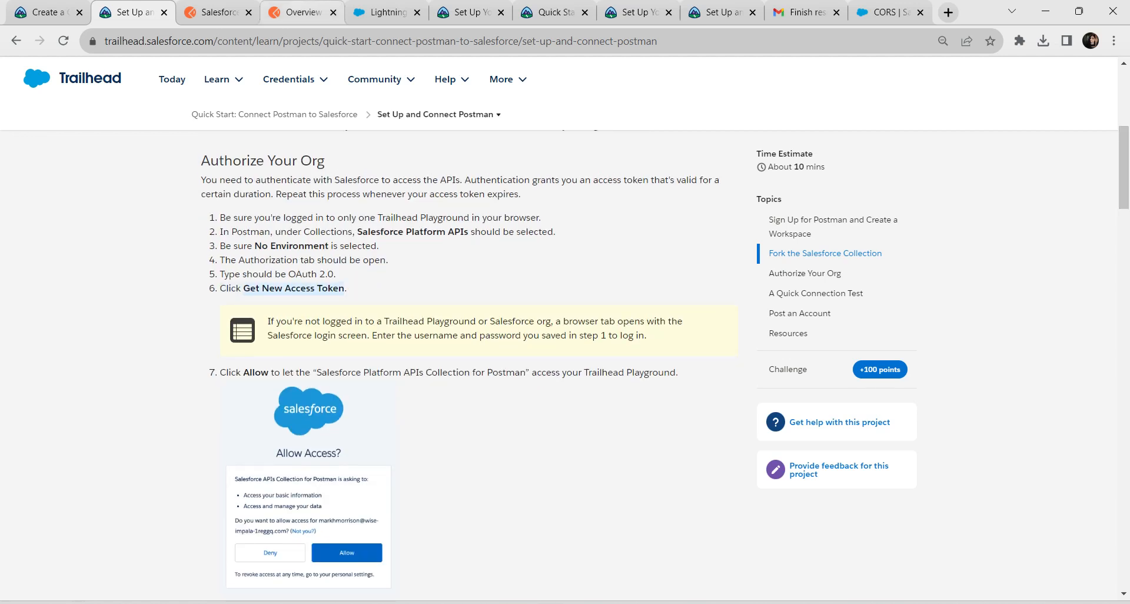
{"action": "left_click", "coordinate": [297, 12]}
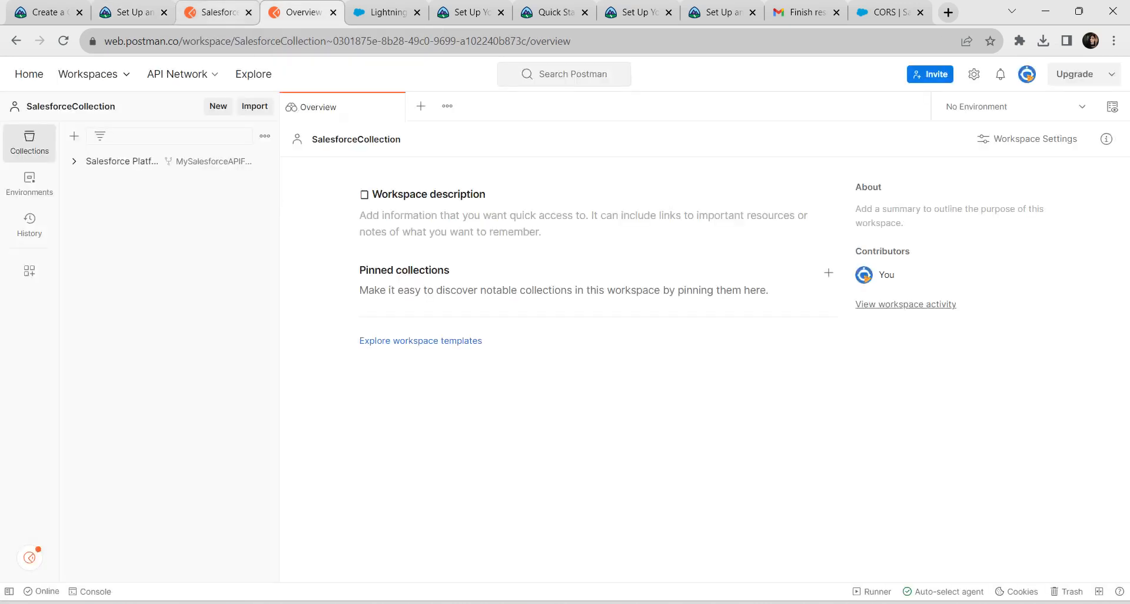
{"action": "left_click", "coordinate": [218, 12]}
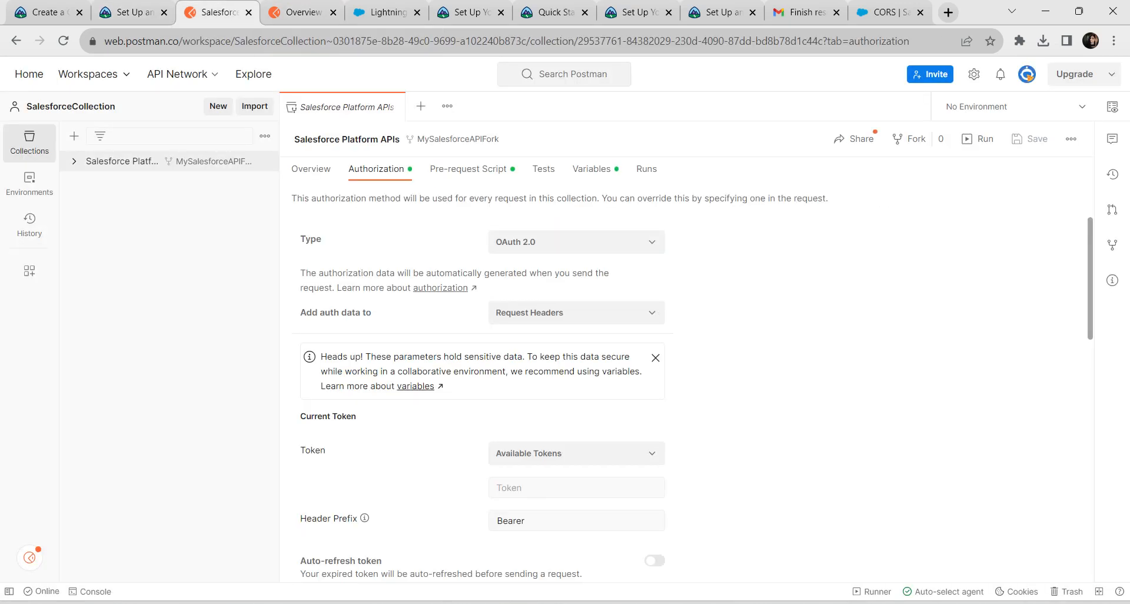
{"action": "scroll", "coordinate": [686, 389], "scroll_direction": "down", "scroll_amount": 1}
{"action": "scroll", "coordinate": [686, 388], "scroll_direction": "down", "scroll_amount": 10}
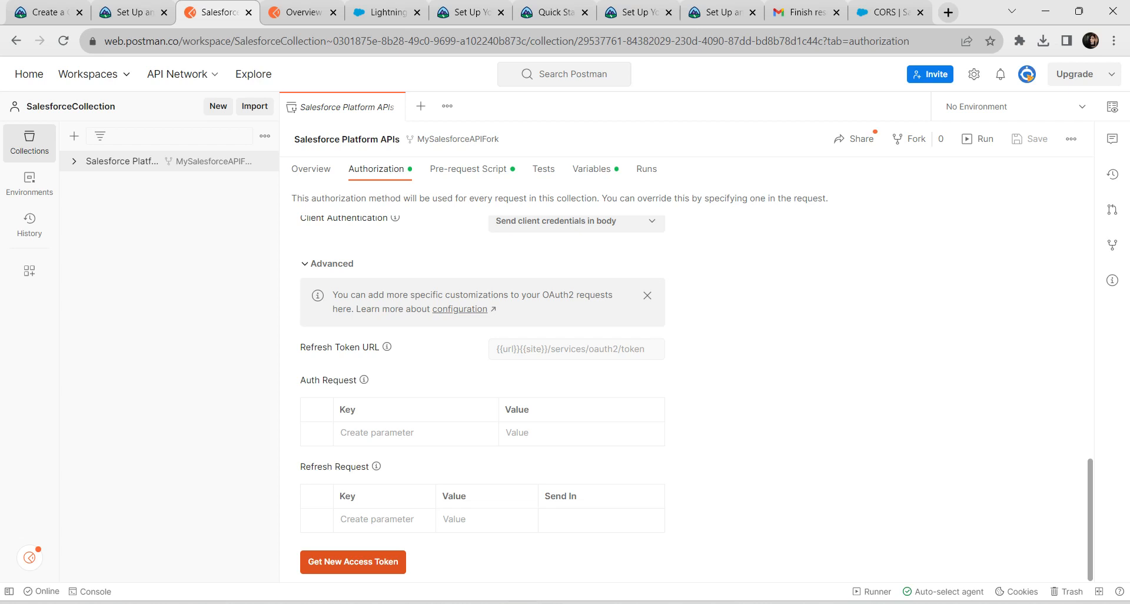
{"action": "left_click", "coordinate": [353, 562]}
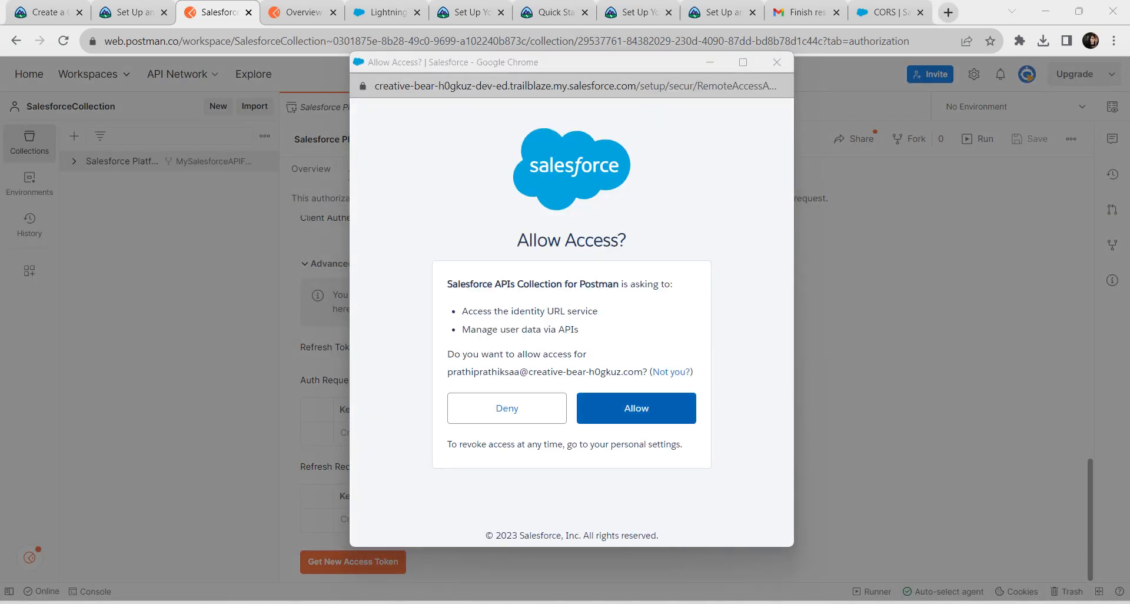
{"action": "left_click", "coordinate": [637, 408]}
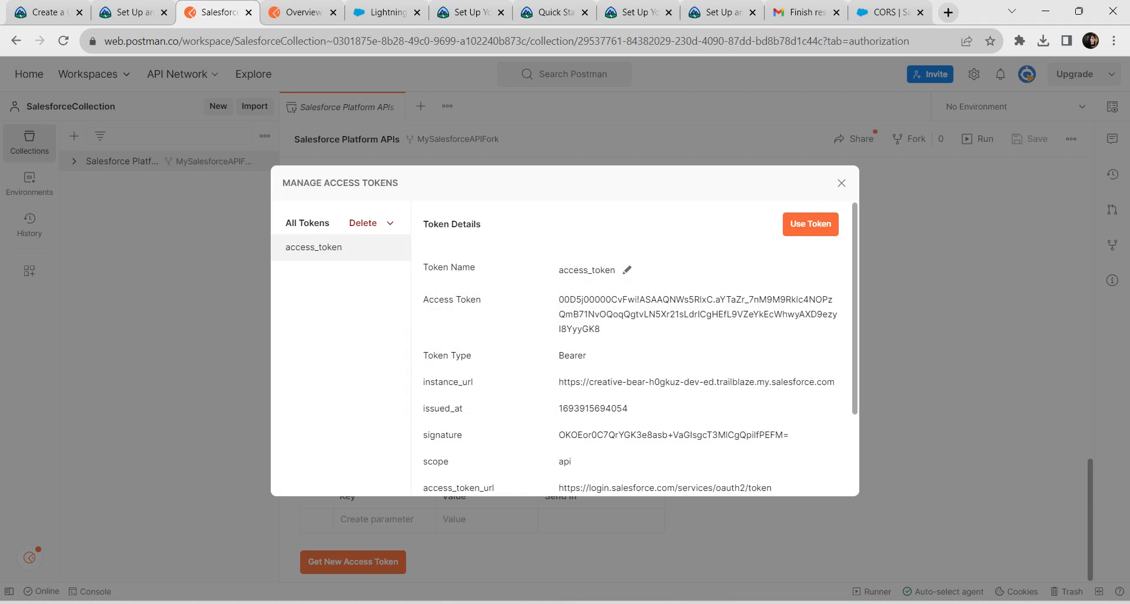
Copy the instance_url from the new token's details and use the token for the collection.
{"action": "left_click_drag", "start_coordinate": [559, 382], "coordinate": [835, 382]}
{"action": "key", "text": "ctrl+c"}
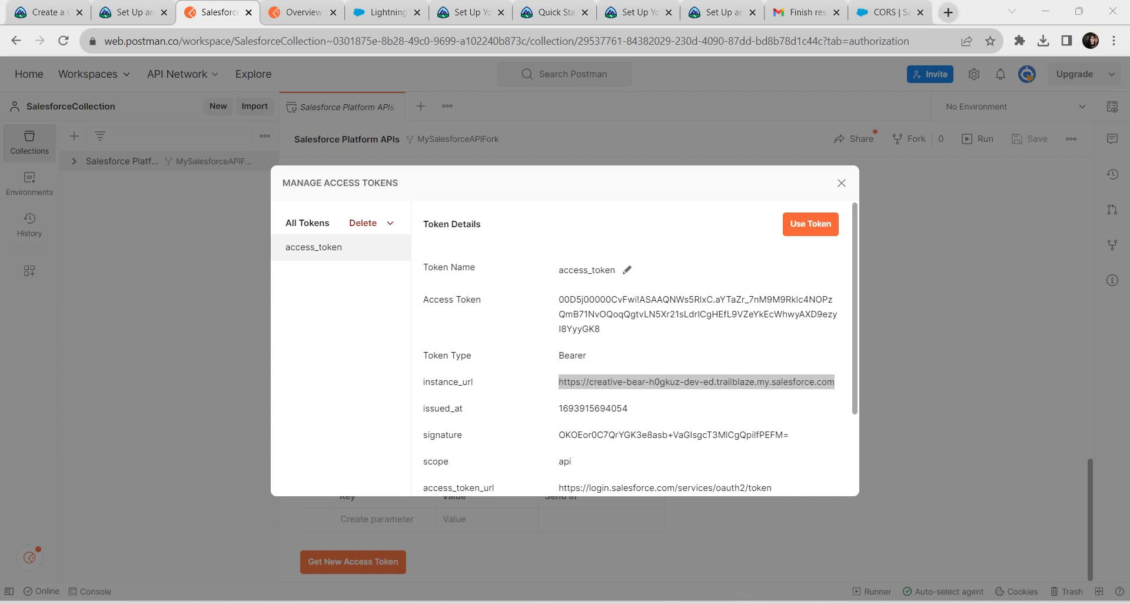
{"action": "left_click", "coordinate": [811, 223]}
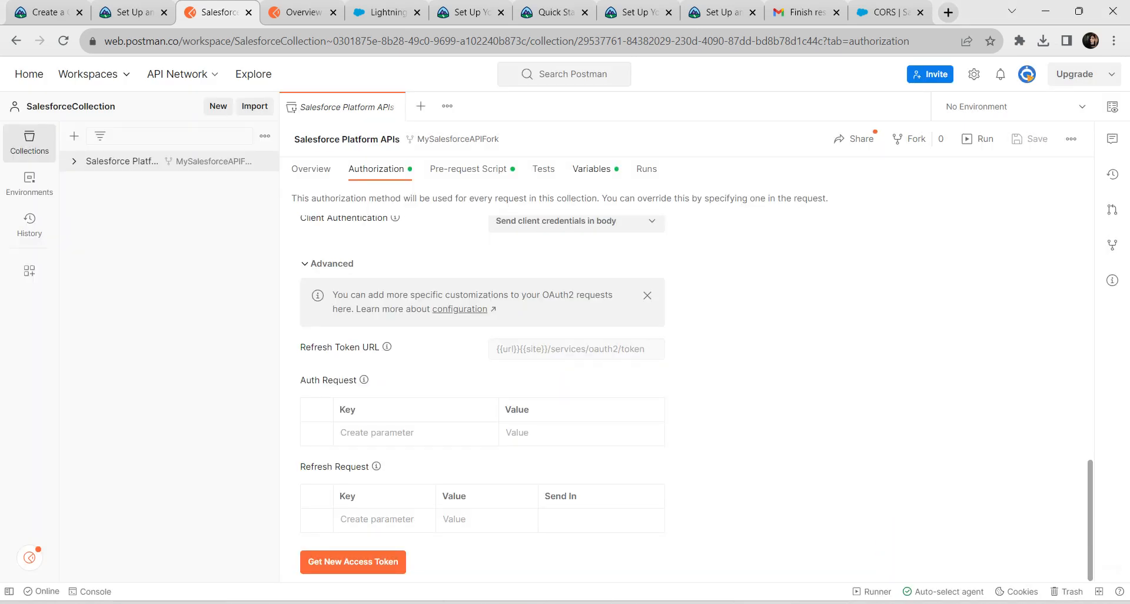
{"action": "left_click", "coordinate": [591, 169]}
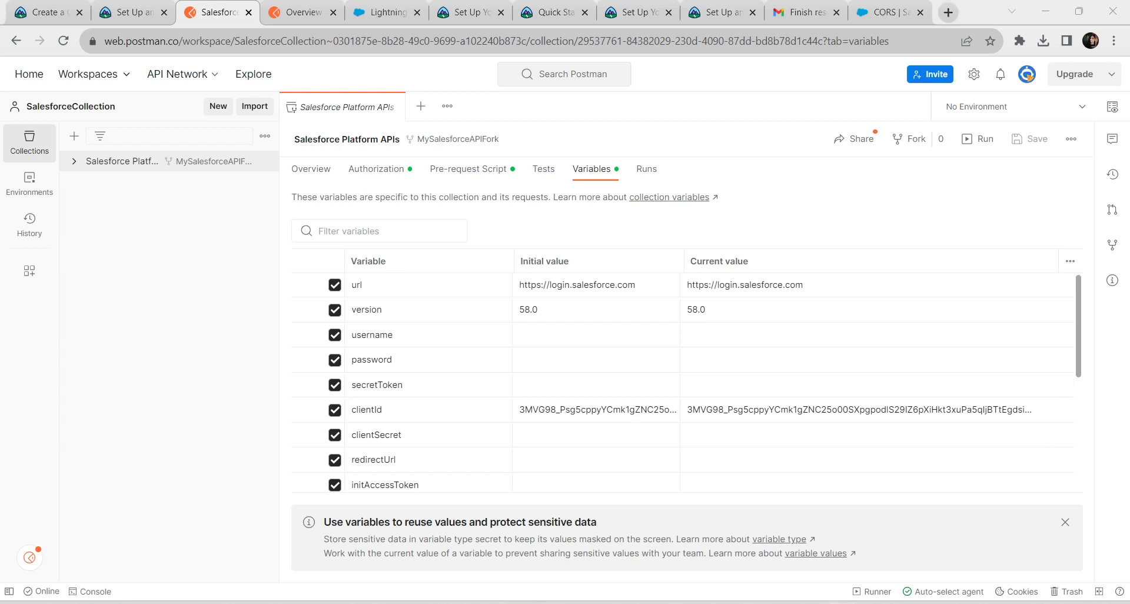
{"action": "scroll", "coordinate": [680, 385], "scroll_direction": "down", "scroll_amount": 3}
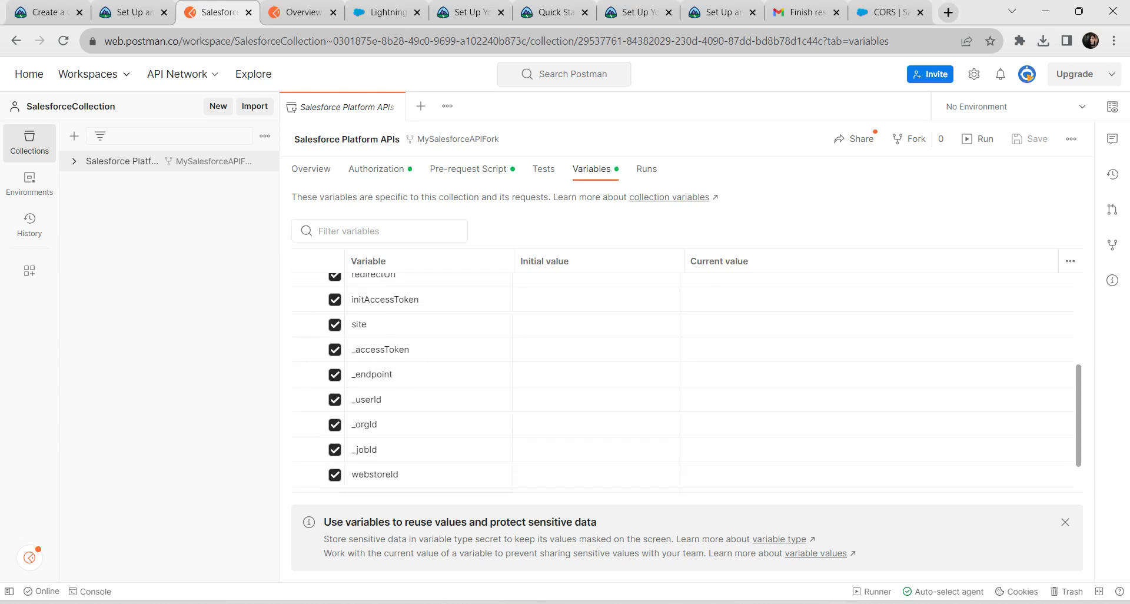
{"action": "left_click", "coordinate": [736, 374]}
{"action": "key", "text": "ctrl+v"}
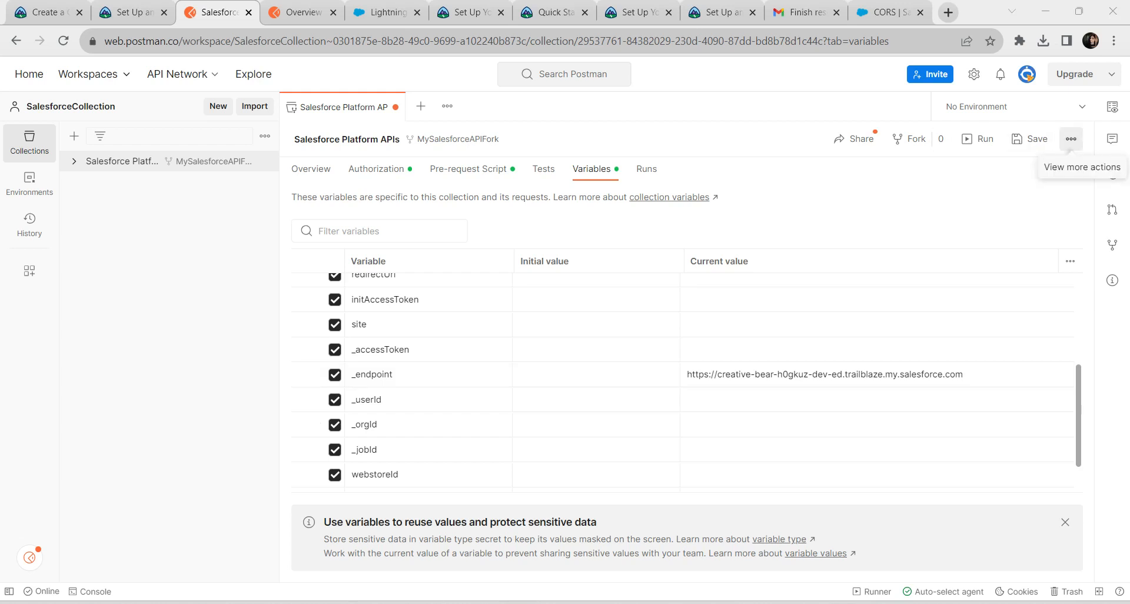
{"action": "left_click", "coordinate": [1071, 139]}
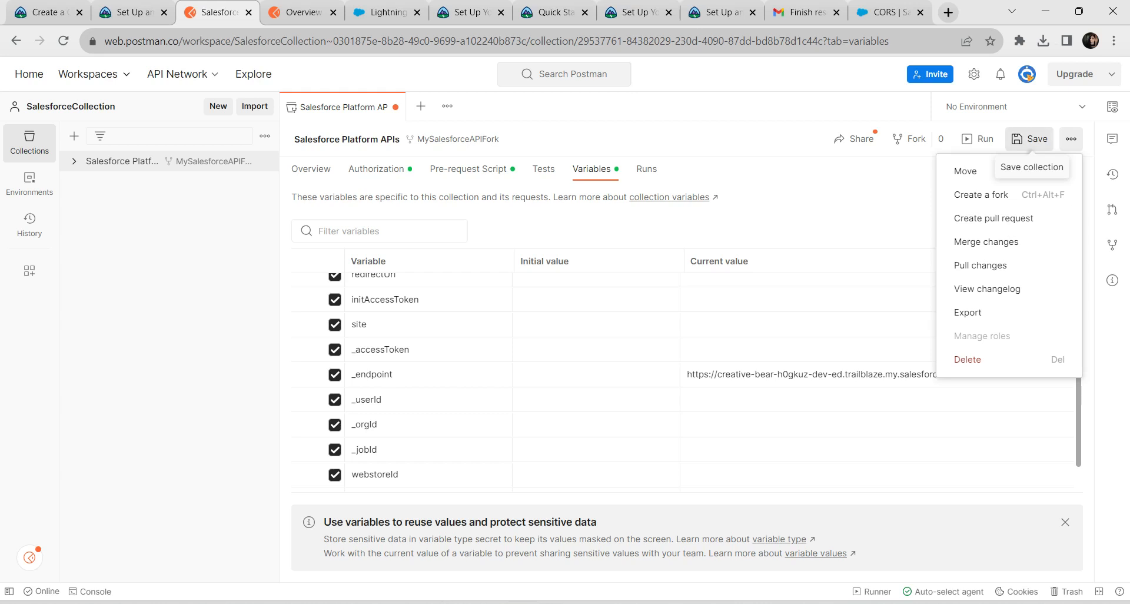
{"action": "left_click", "coordinate": [1031, 139]}
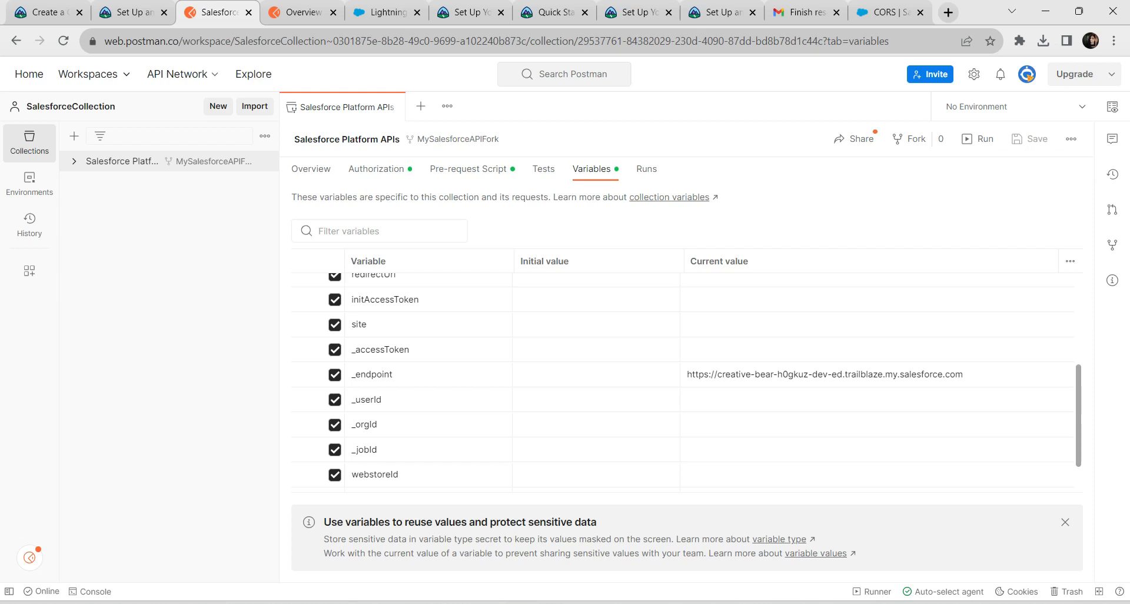
{"action": "left_click", "coordinate": [843, 603]}
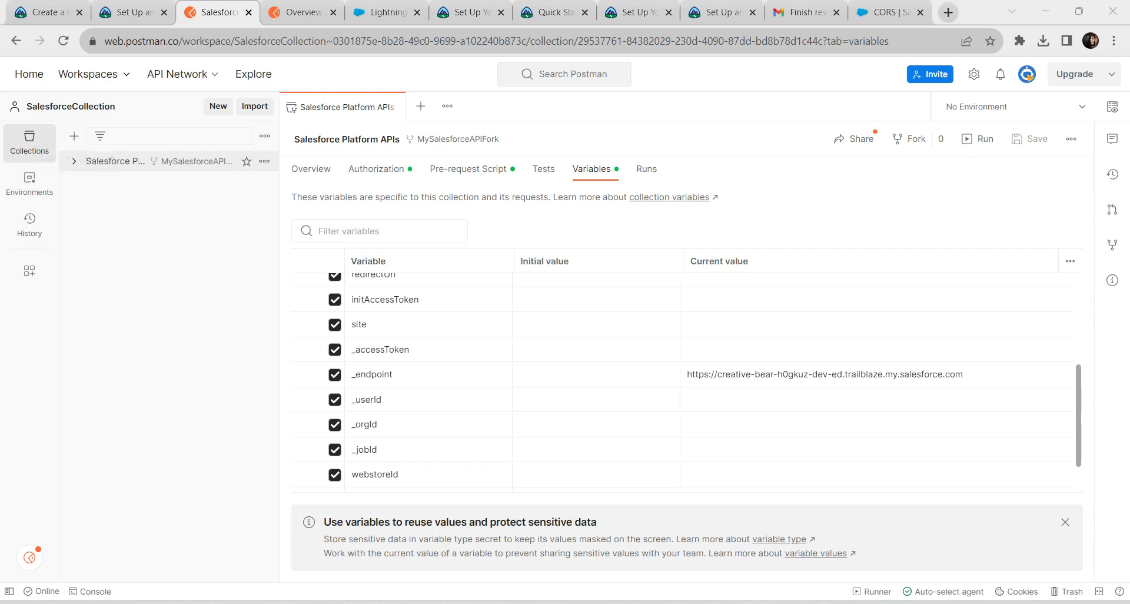
Open the Limits GET request in the forked collection's REST folder and send it to test the connection.
{"action": "left_click", "coordinate": [112, 162]}
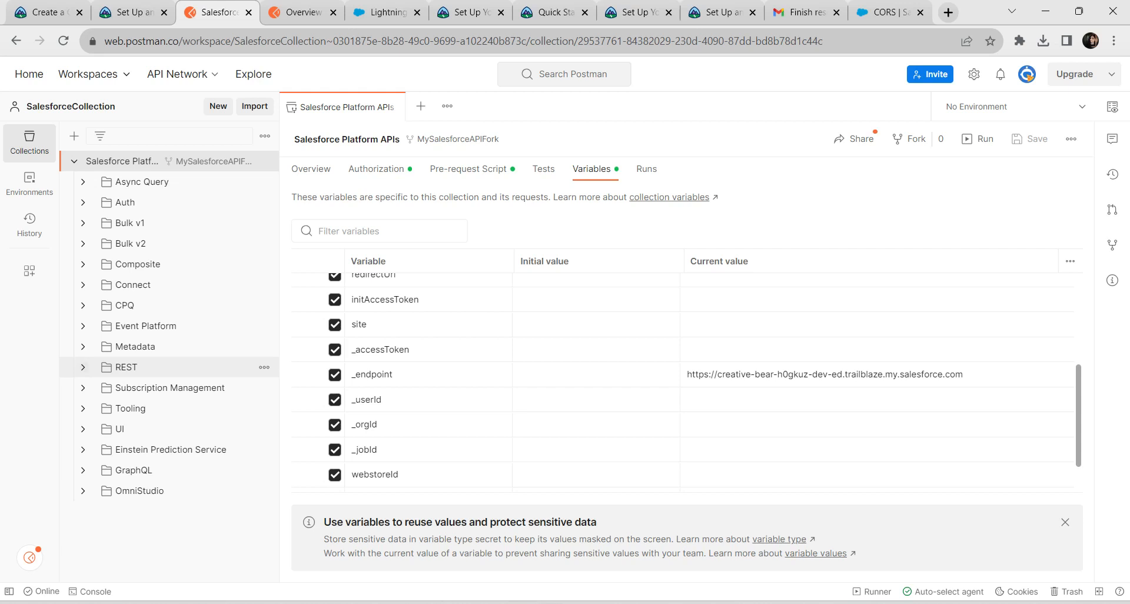
{"action": "left_click", "coordinate": [126, 367]}
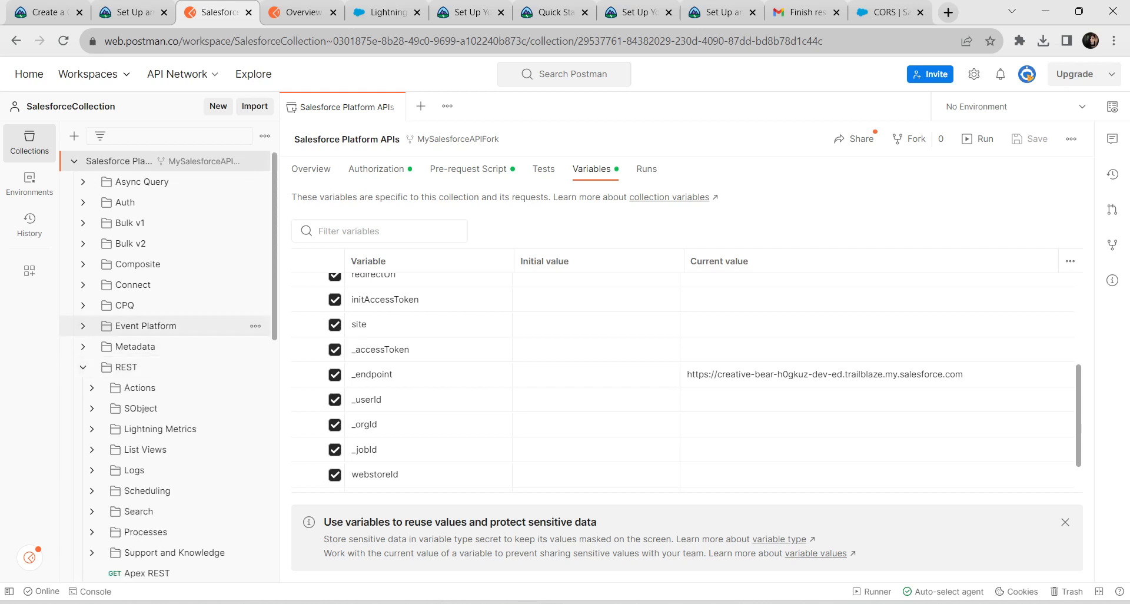
{"action": "scroll", "coordinate": [165, 371], "scroll_direction": "down", "scroll_amount": 5}
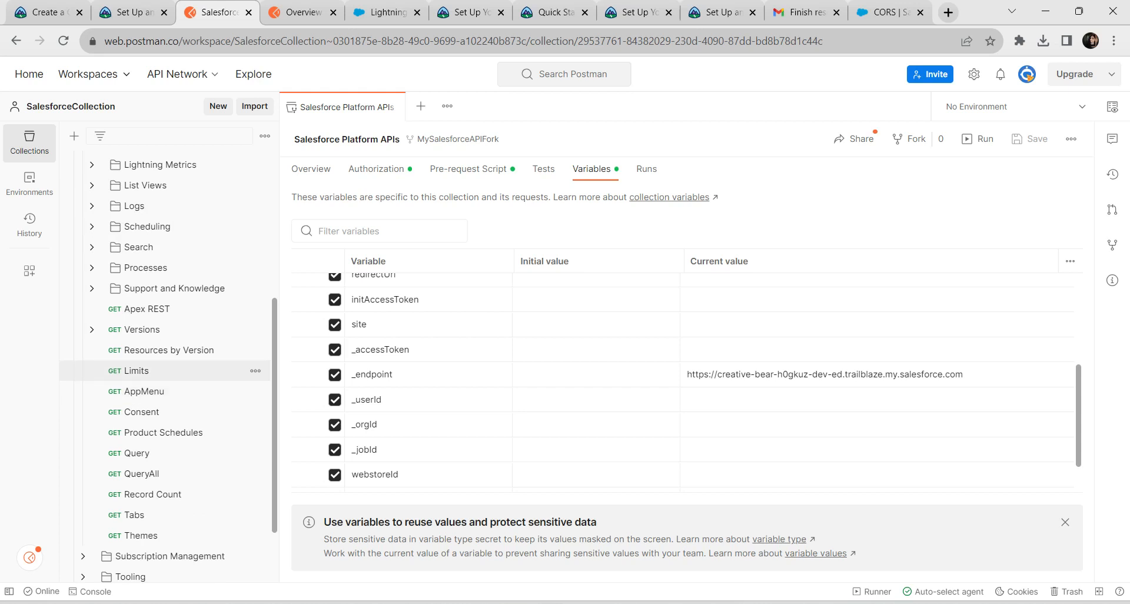
{"action": "left_click", "coordinate": [136, 371]}
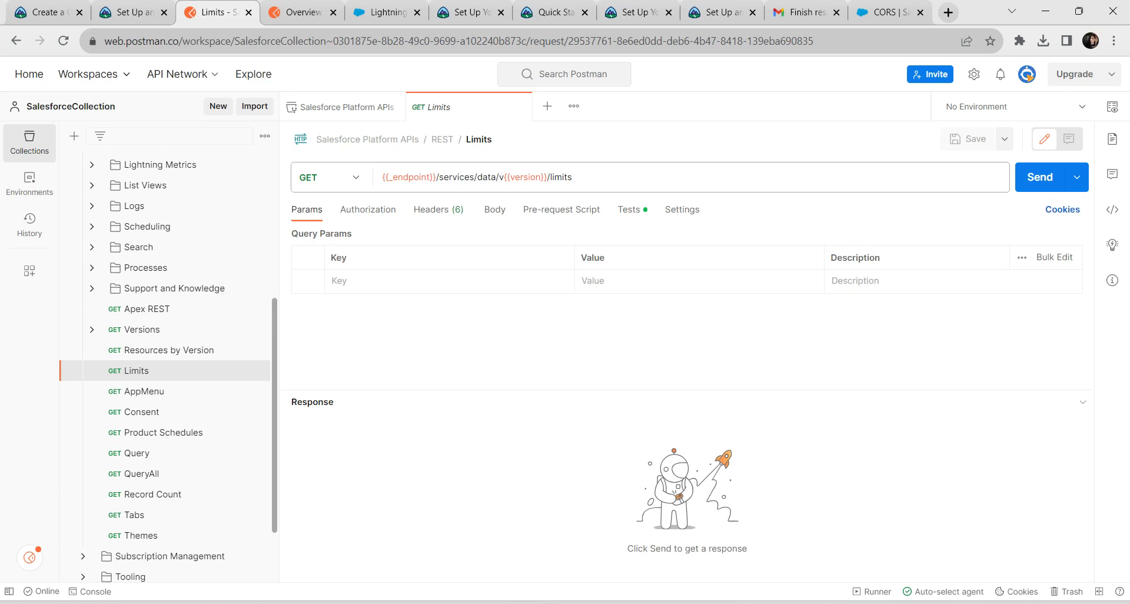
{"action": "left_click", "coordinate": [1040, 177]}
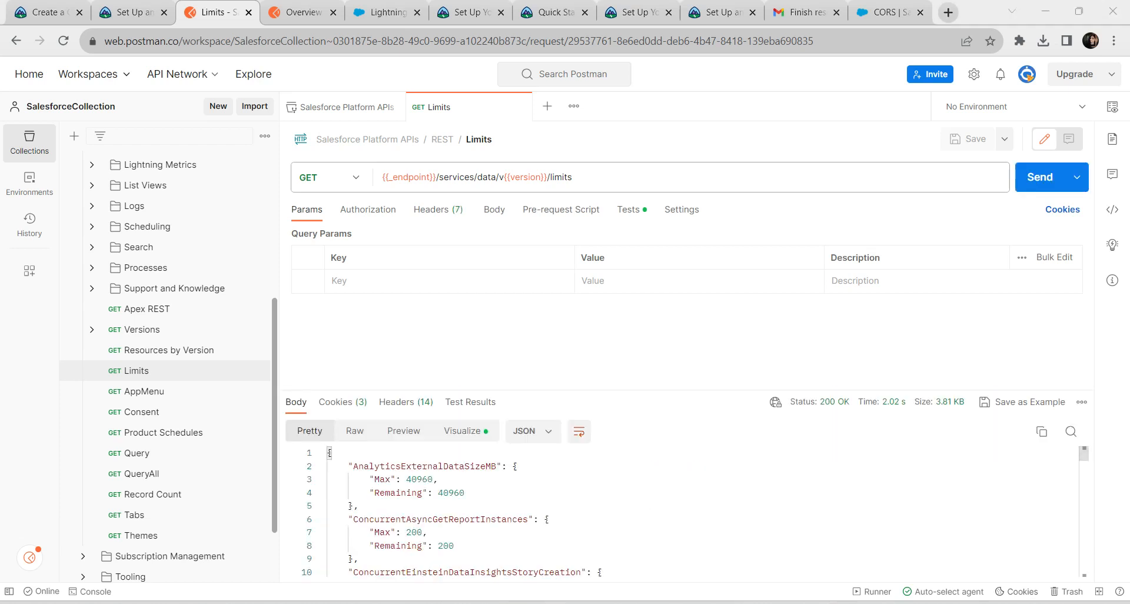
{"action": "mouse_move", "coordinate": [820, 402]}
Turn on Follow Authorization header in the Limits request's settings.
{"action": "left_click", "coordinate": [682, 209]}
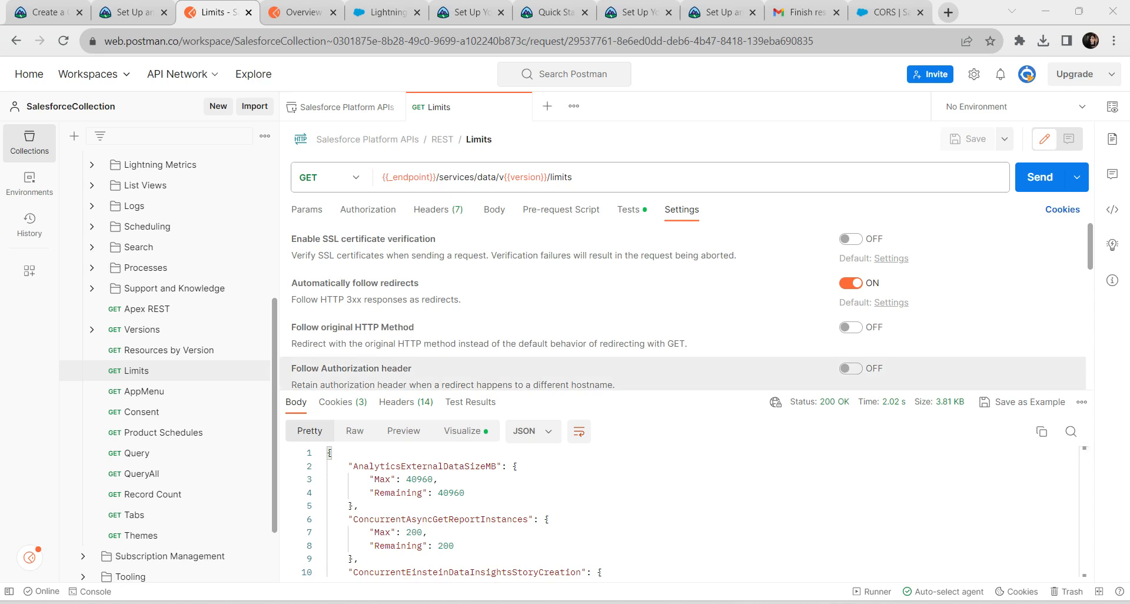
{"action": "left_click", "coordinate": [851, 368]}
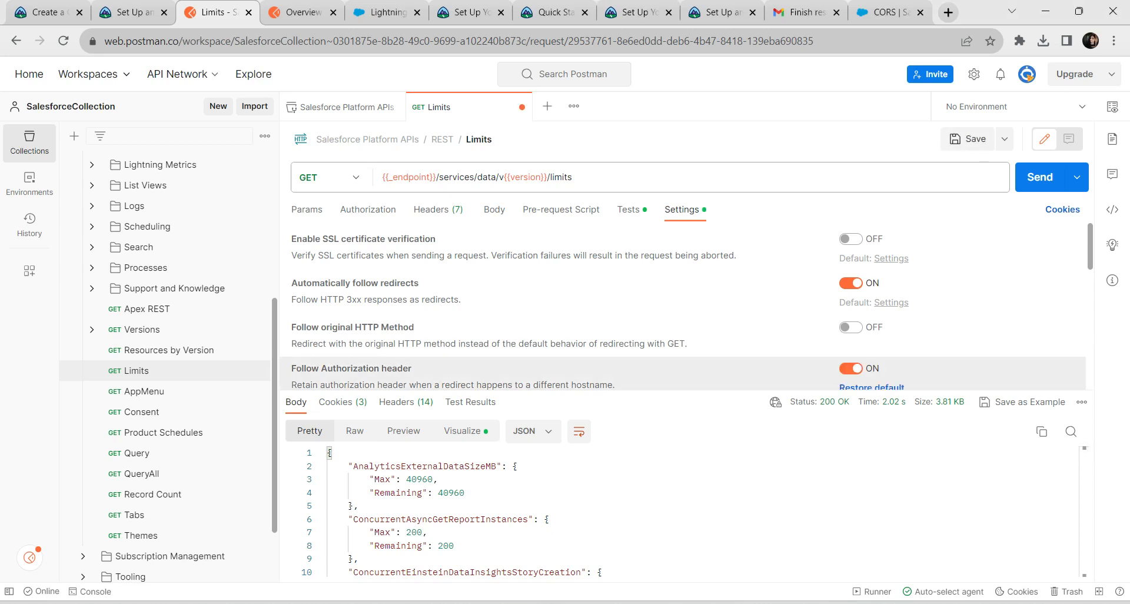
{"action": "scroll", "coordinate": [693, 307], "scroll_direction": "down", "scroll_amount": 1}
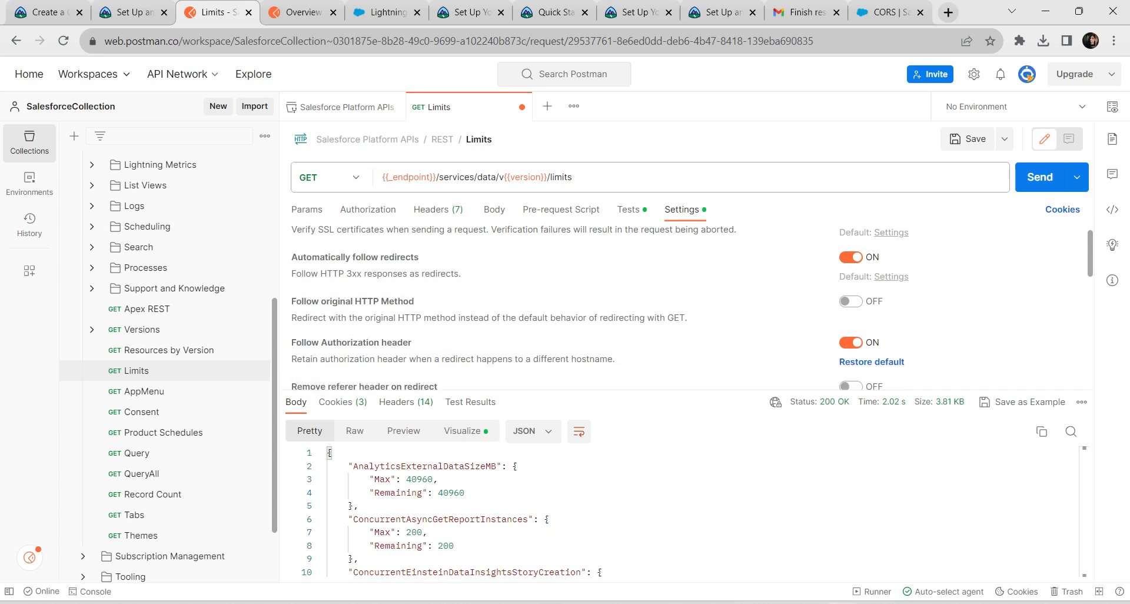
{"action": "scroll", "coordinate": [692, 306], "scroll_direction": "down", "scroll_amount": 2}
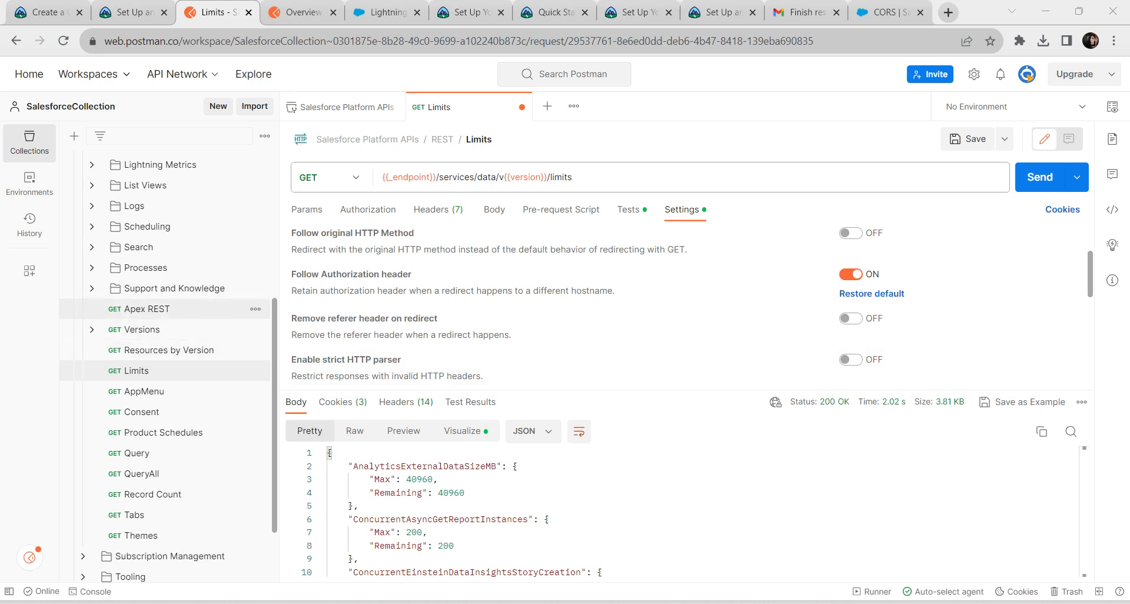
Open the SObject Create POST request from the SObject folder under REST in the forked collection.
{"action": "scroll", "coordinate": [169, 365], "scroll_direction": "up", "scroll_amount": 3}
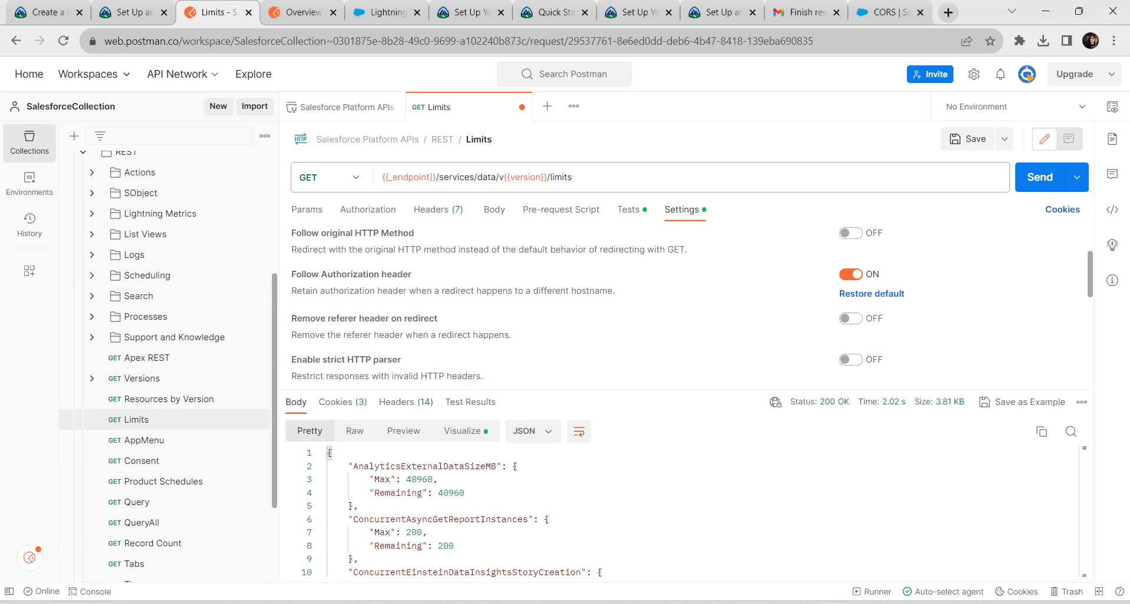
{"action": "scroll", "coordinate": [168, 365], "scroll_direction": "up", "scroll_amount": 1}
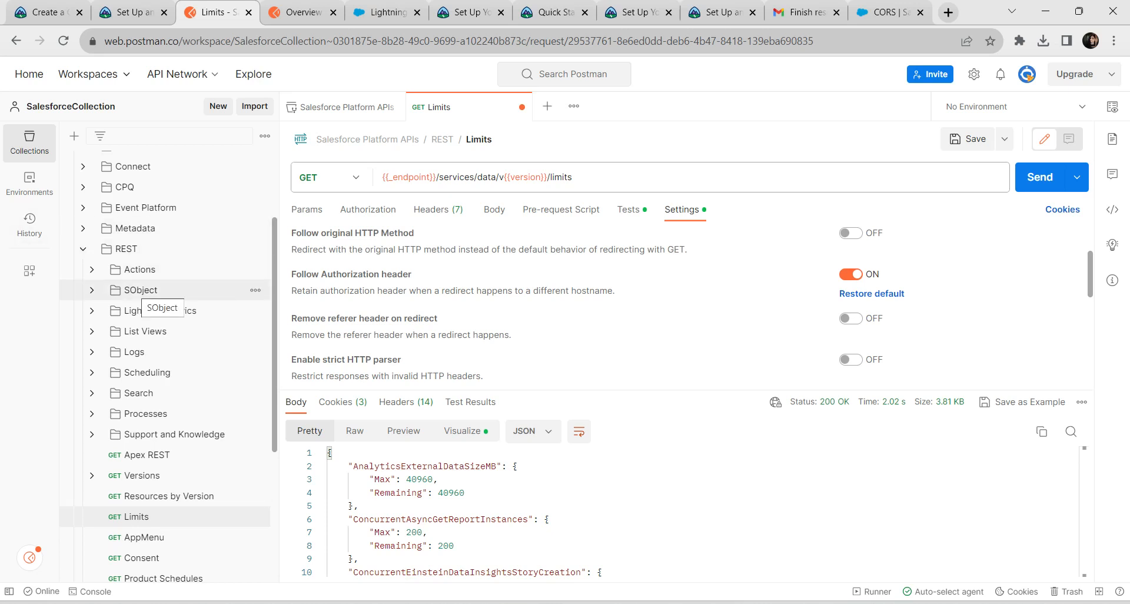
{"action": "left_click", "coordinate": [144, 290]}
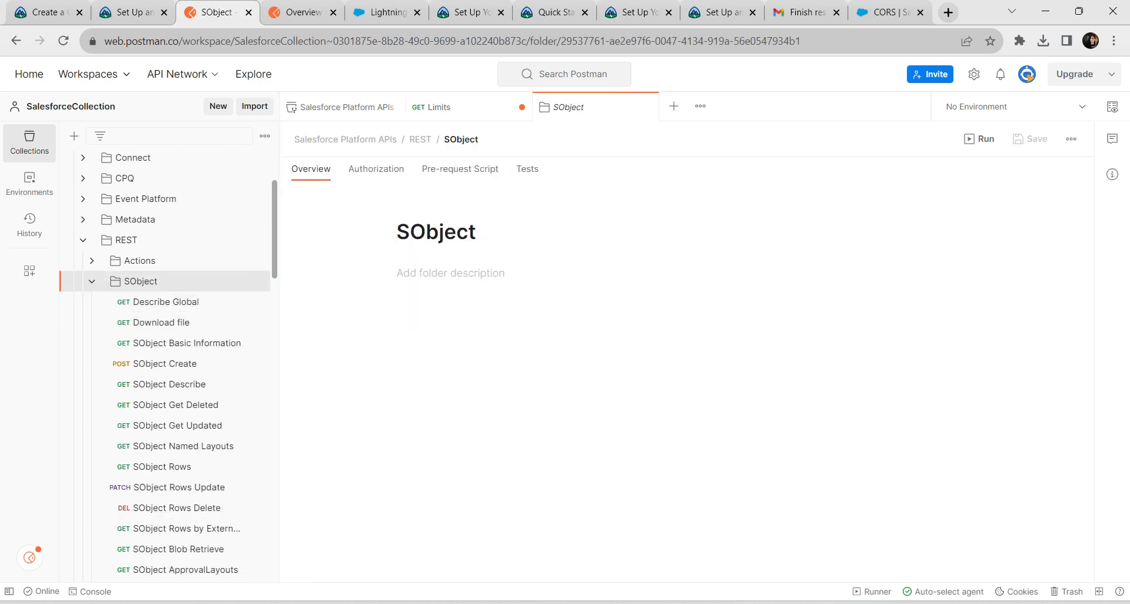
{"action": "scroll", "coordinate": [165, 365], "scroll_direction": "down", "scroll_amount": 3}
{"action": "scroll", "coordinate": [165, 365], "scroll_direction": "up", "scroll_amount": 1}
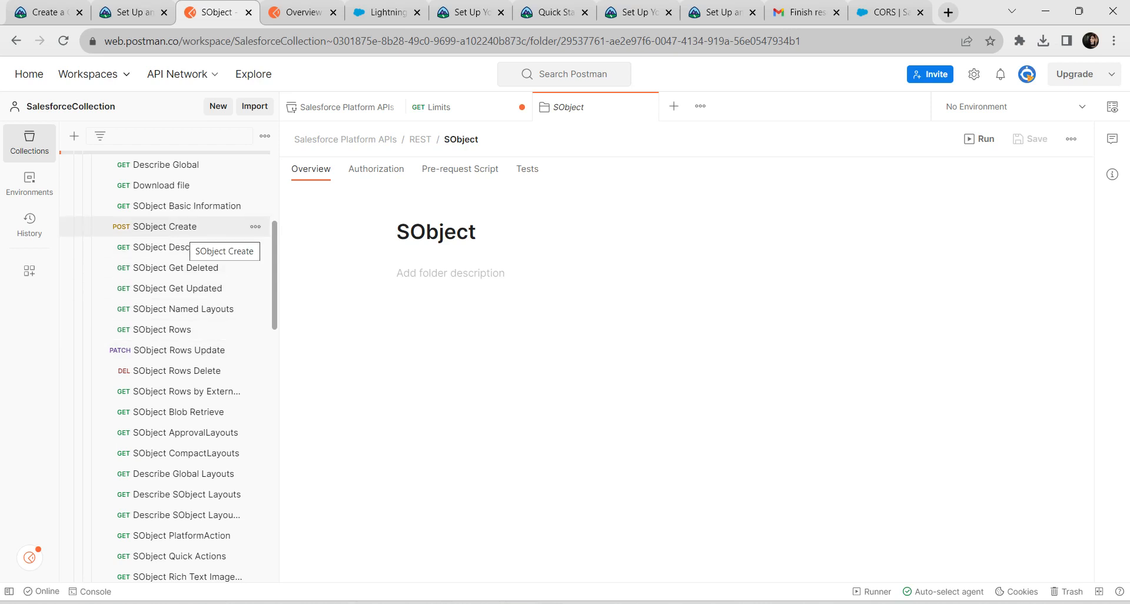
{"action": "left_click", "coordinate": [176, 227]}
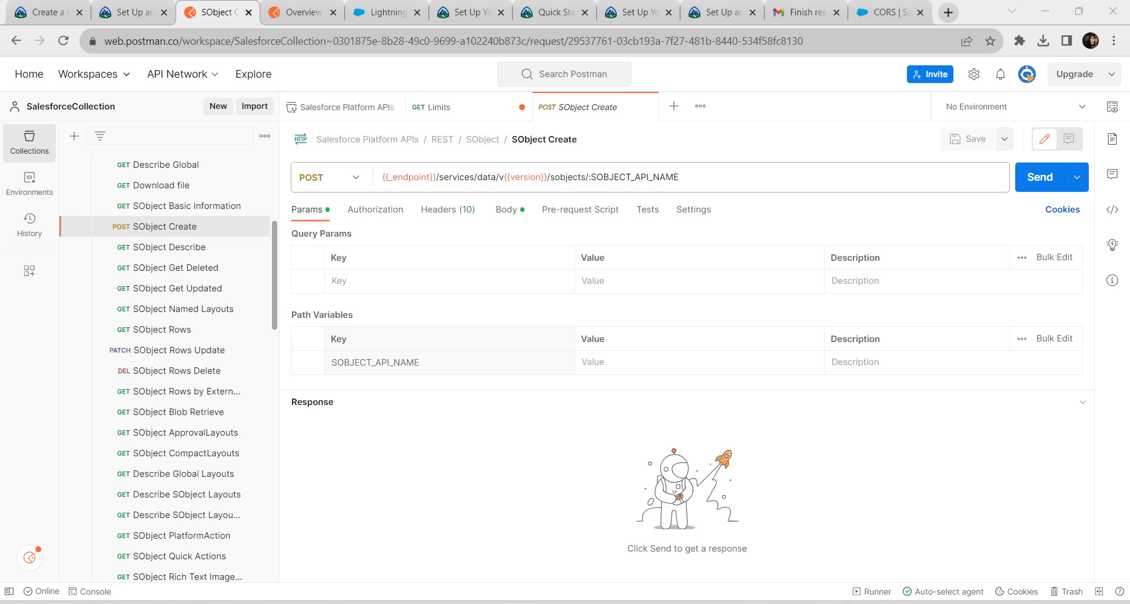
Look up the object name in Trailhead's Post an Account instructions and set the SOBJECT_API_NAME path variable to Account in Postman.
{"action": "left_click", "coordinate": [624, 362]}
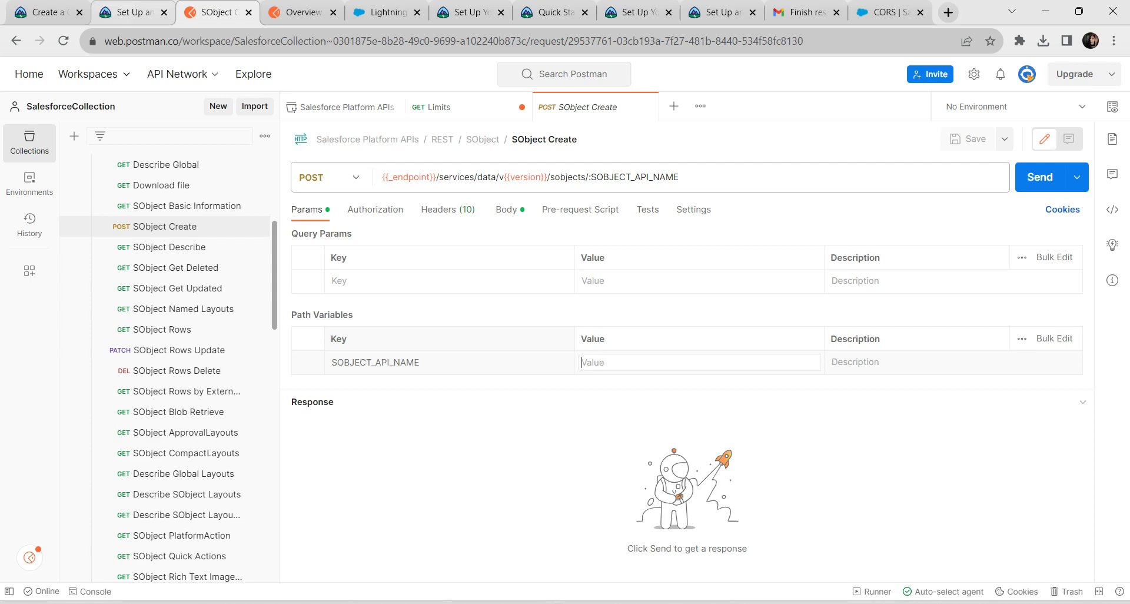
{"action": "left_click", "coordinate": [133, 12]}
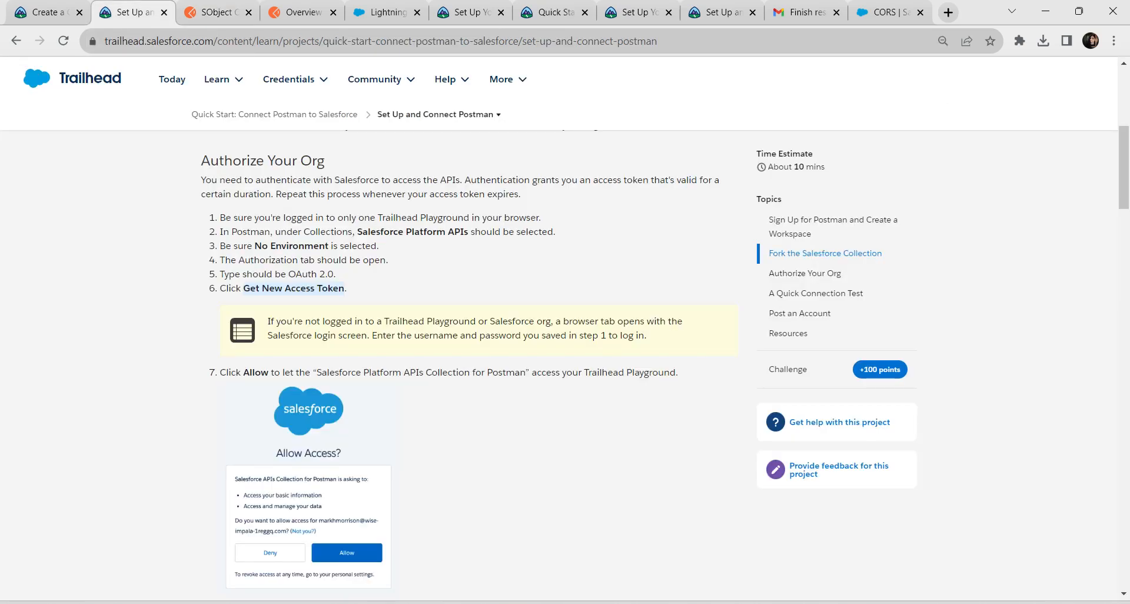
{"action": "scroll", "coordinate": [471, 365], "scroll_direction": "down", "scroll_amount": 9}
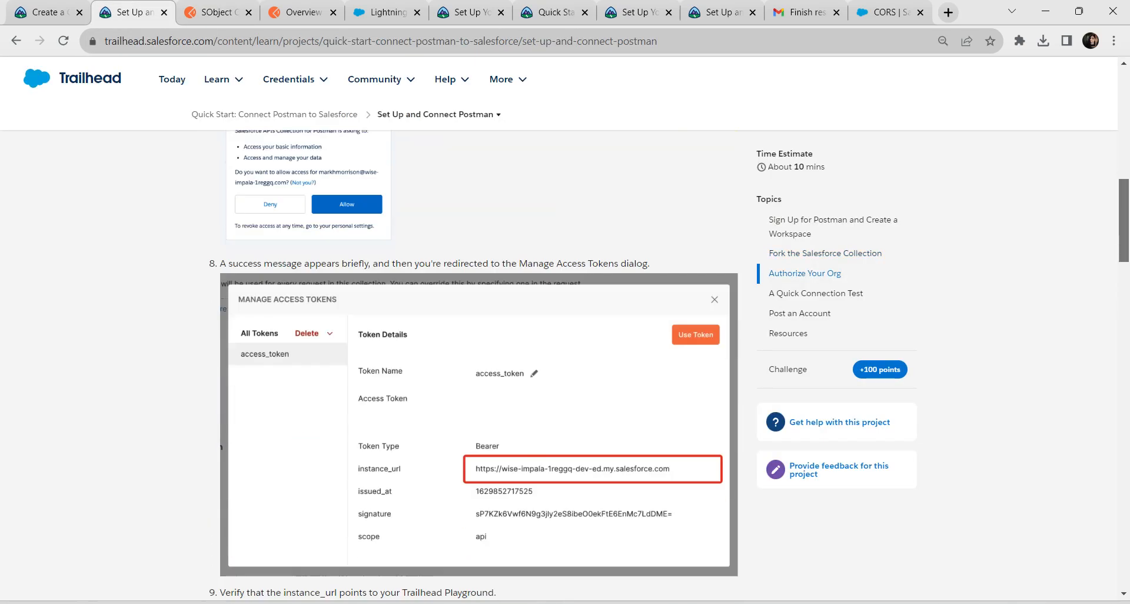
{"action": "scroll", "coordinate": [471, 365], "scroll_direction": "down", "scroll_amount": 5}
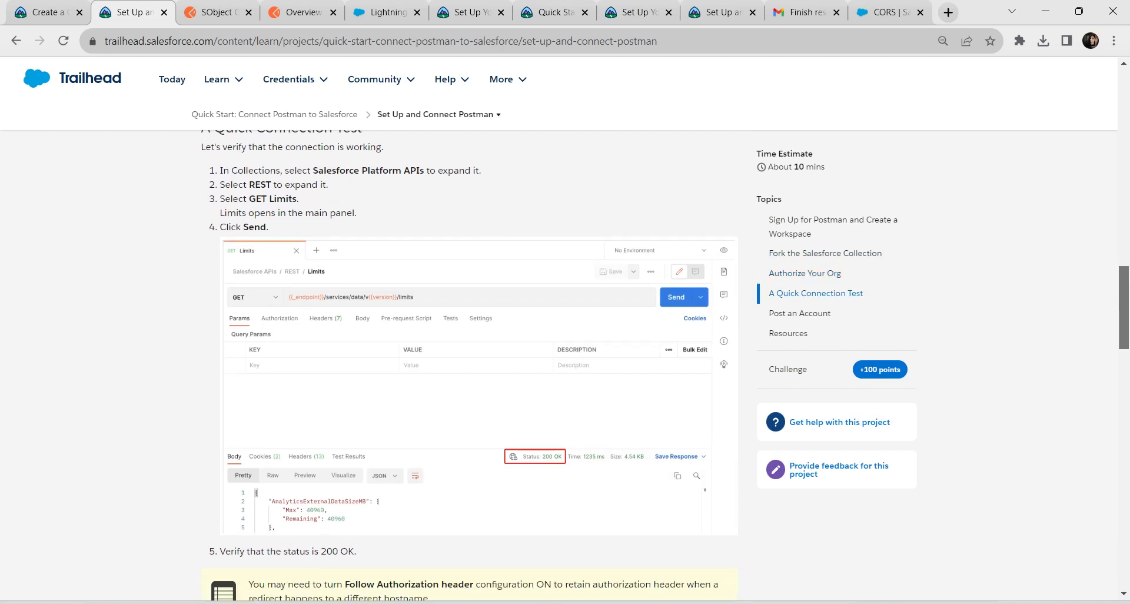
{"action": "scroll", "coordinate": [471, 365], "scroll_direction": "down", "scroll_amount": 7}
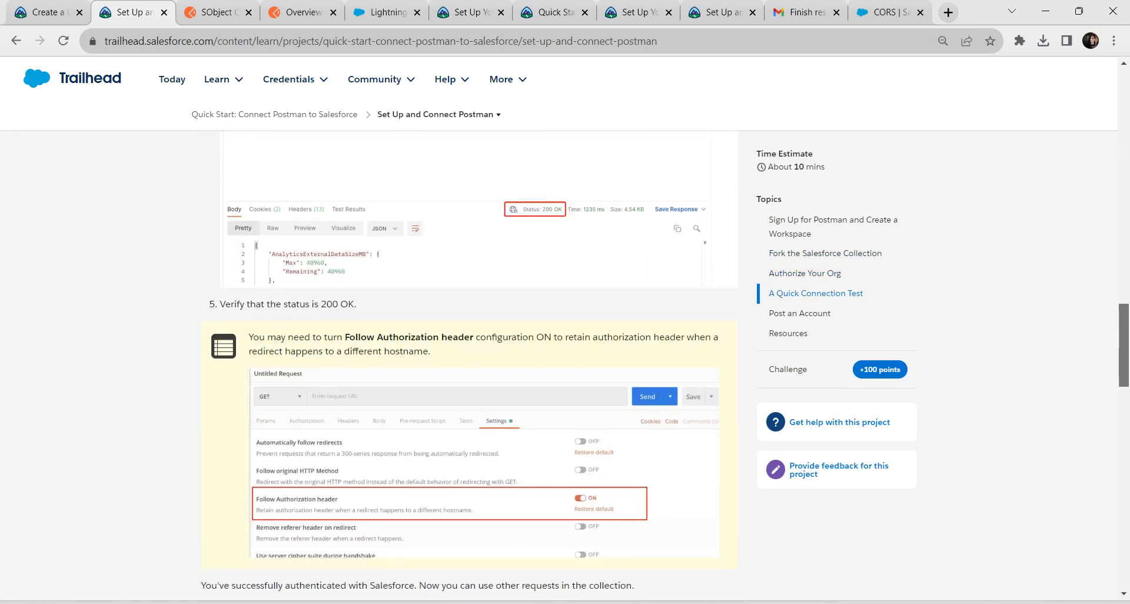
{"action": "scroll", "coordinate": [471, 365], "scroll_direction": "down", "scroll_amount": 2}
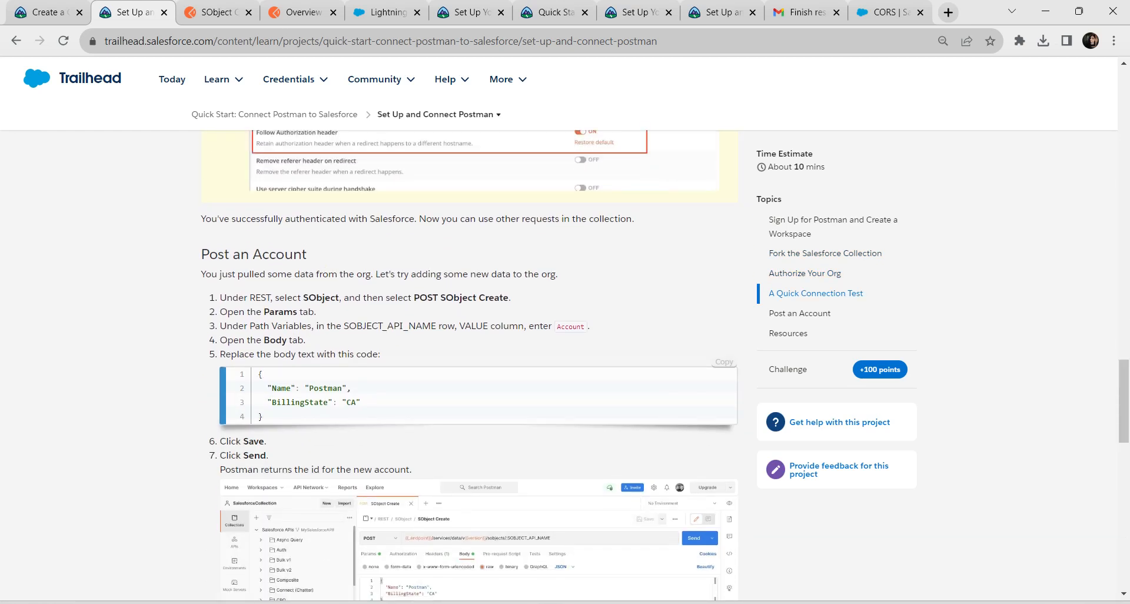
{"action": "left_click_drag", "start_coordinate": [557, 327], "coordinate": [577, 326]}
{"action": "left_click", "coordinate": [300, 11]}
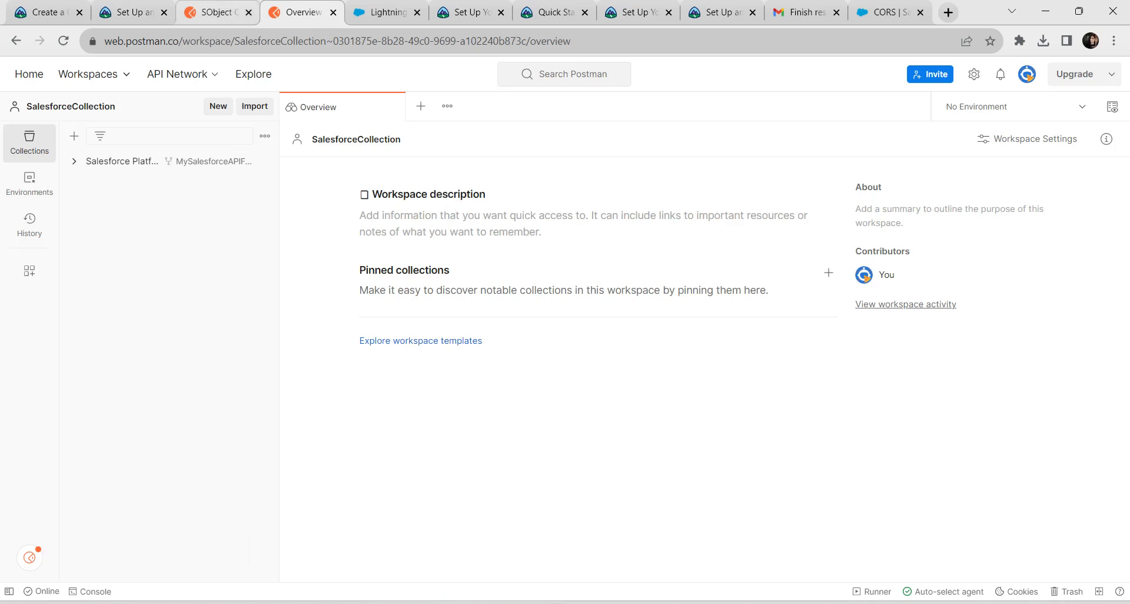
{"action": "left_click", "coordinate": [218, 12]}
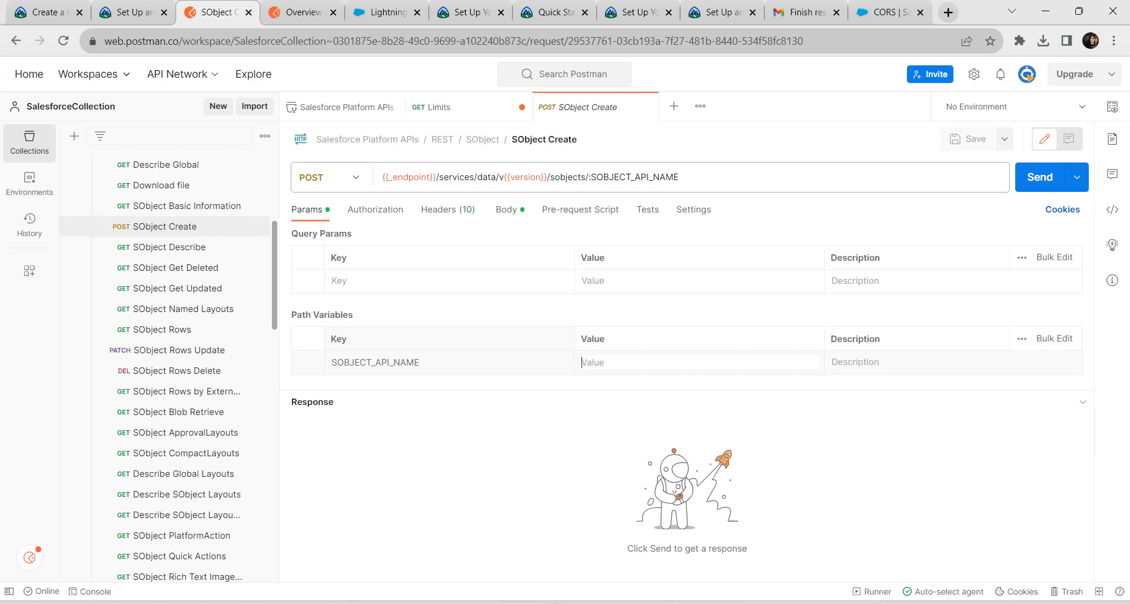
{"action": "type", "text": "Account"}
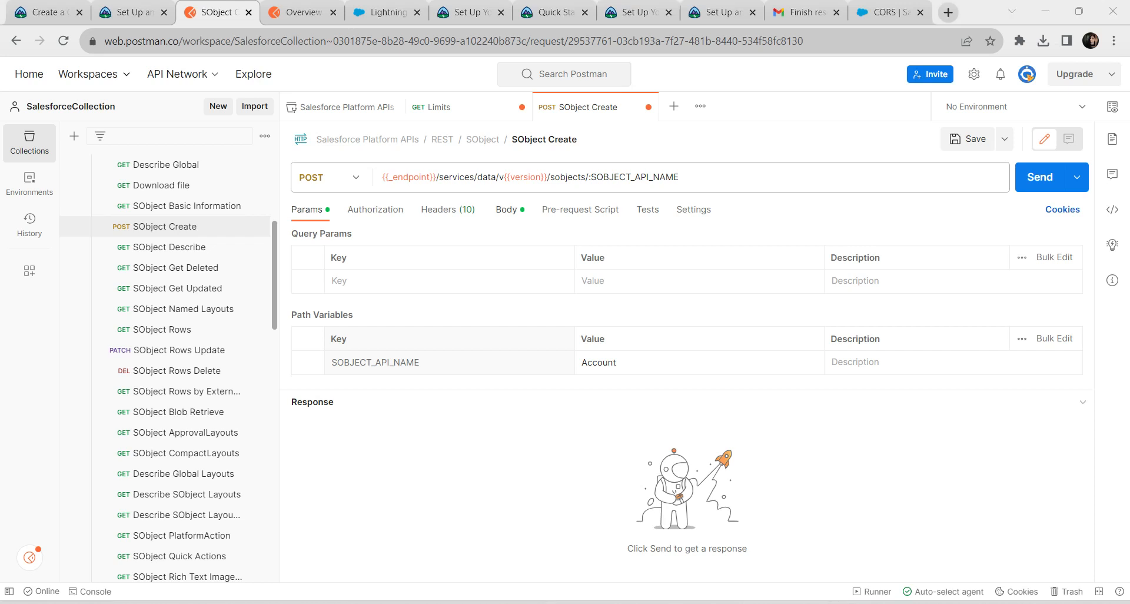
Replace the SObject Create request body with Trailhead's JSON code setting "Name" to "Postman" and "BillingState" to "CA".
{"action": "left_click", "coordinate": [507, 209]}
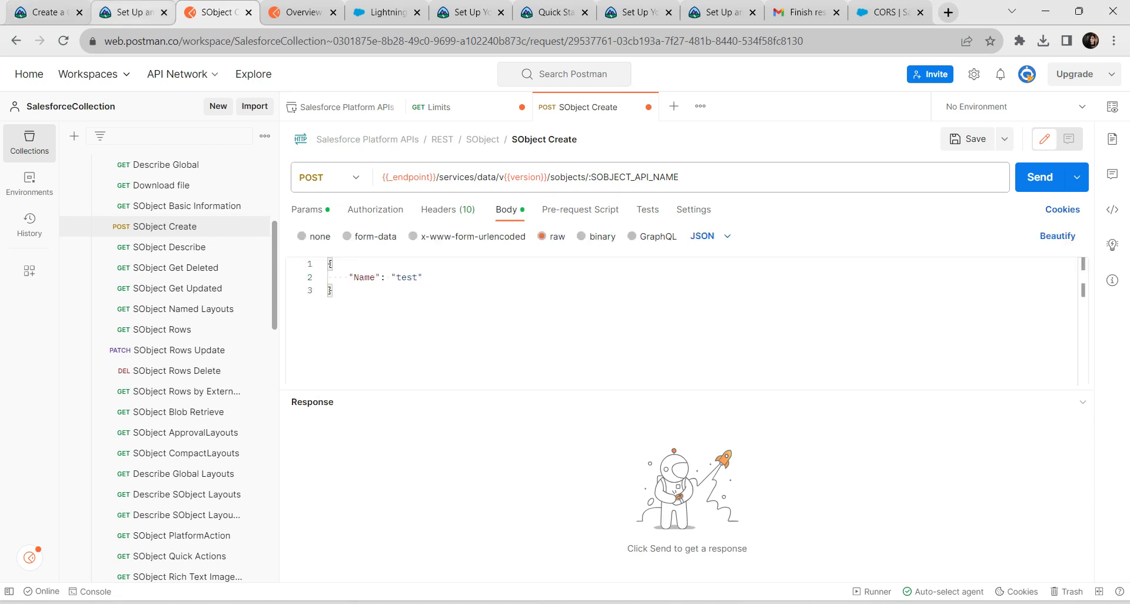
{"action": "left_click", "coordinate": [134, 13]}
{"action": "mouse_move", "coordinate": [223, 79]}
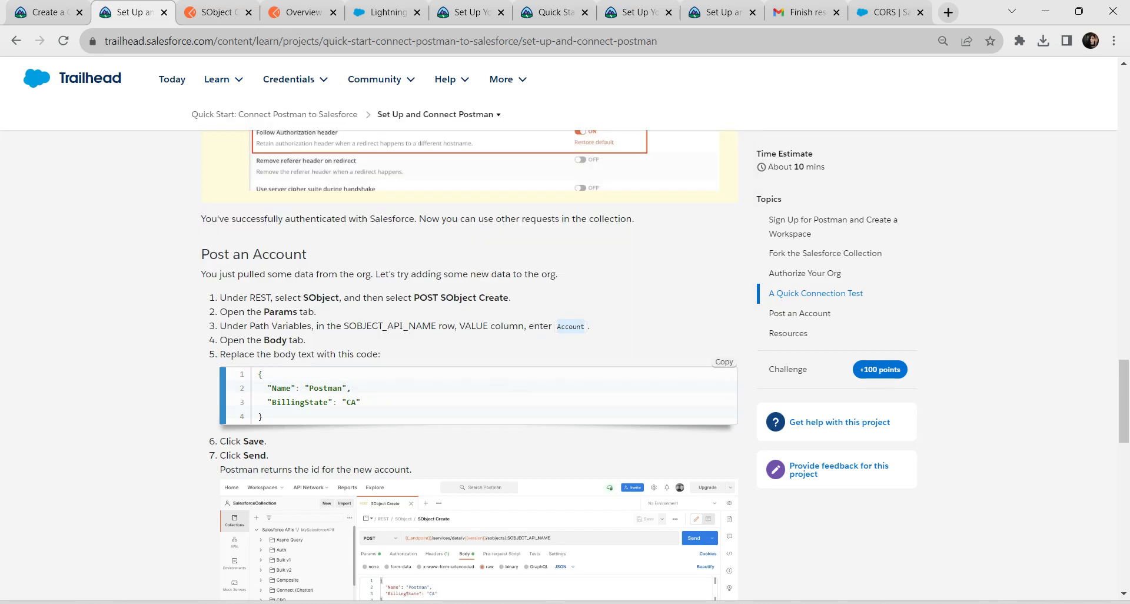
{"action": "left_click", "coordinate": [724, 362]}
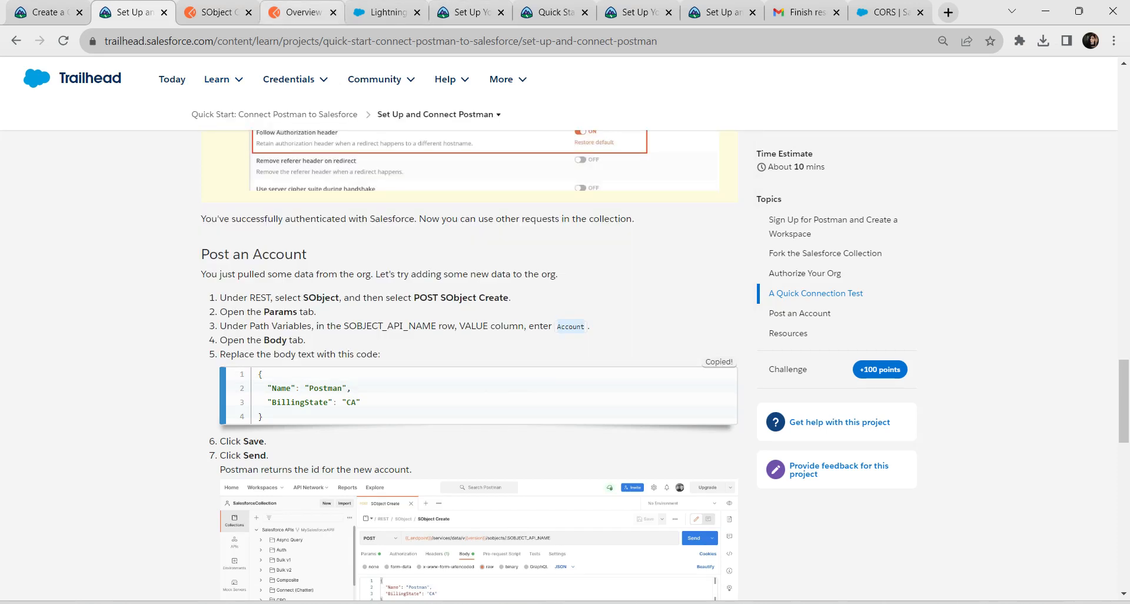
{"action": "left_click", "coordinate": [218, 13]}
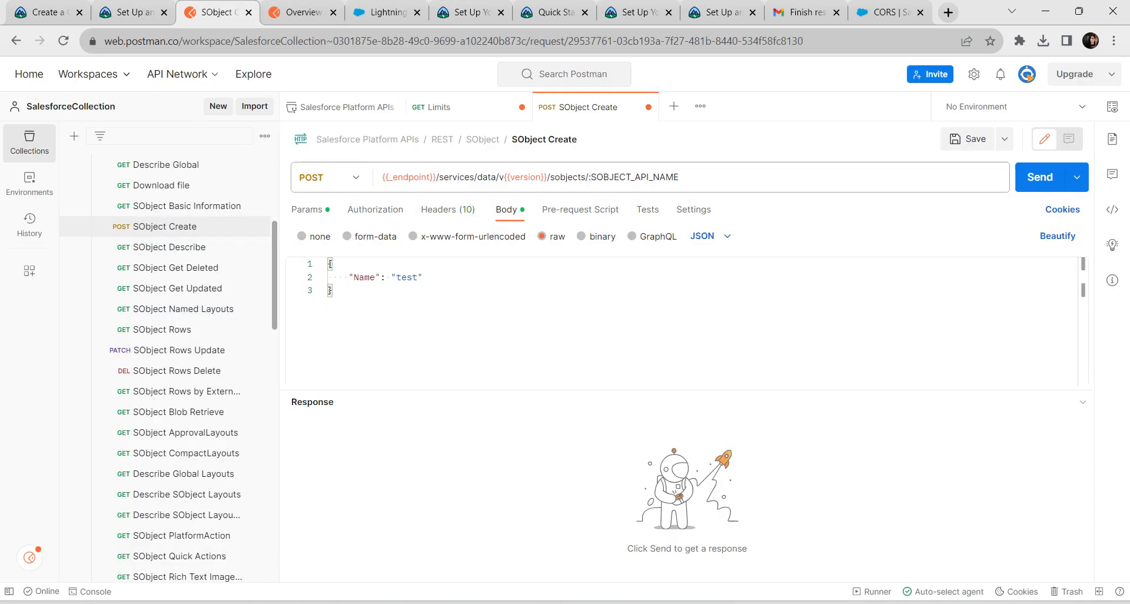
{"action": "key", "text": "ctrl+a"}
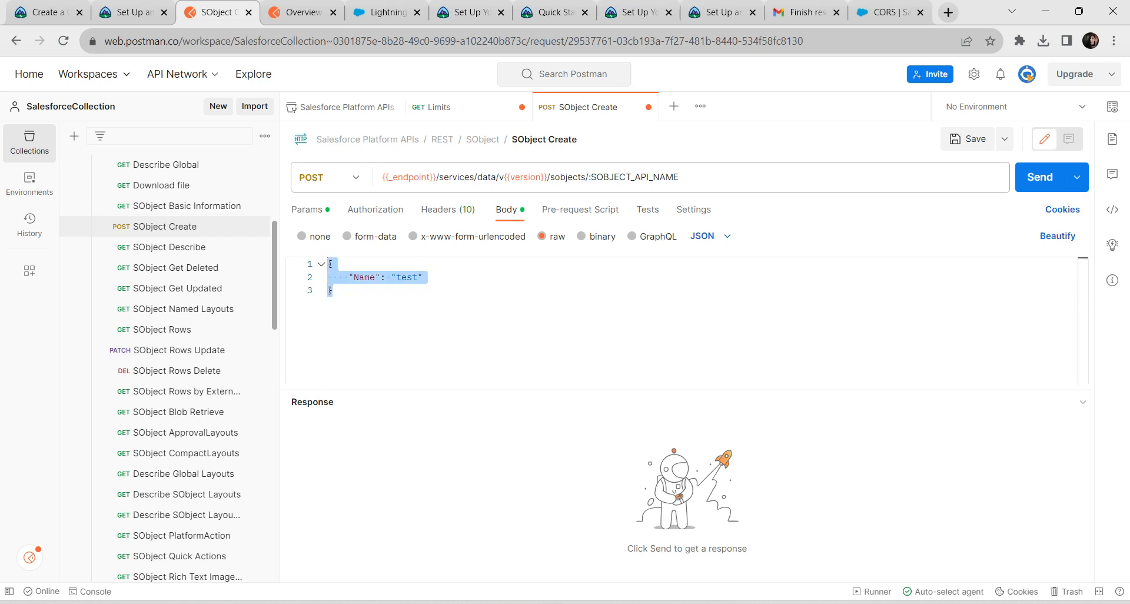
{"action": "key", "text": "ctrl+v"}
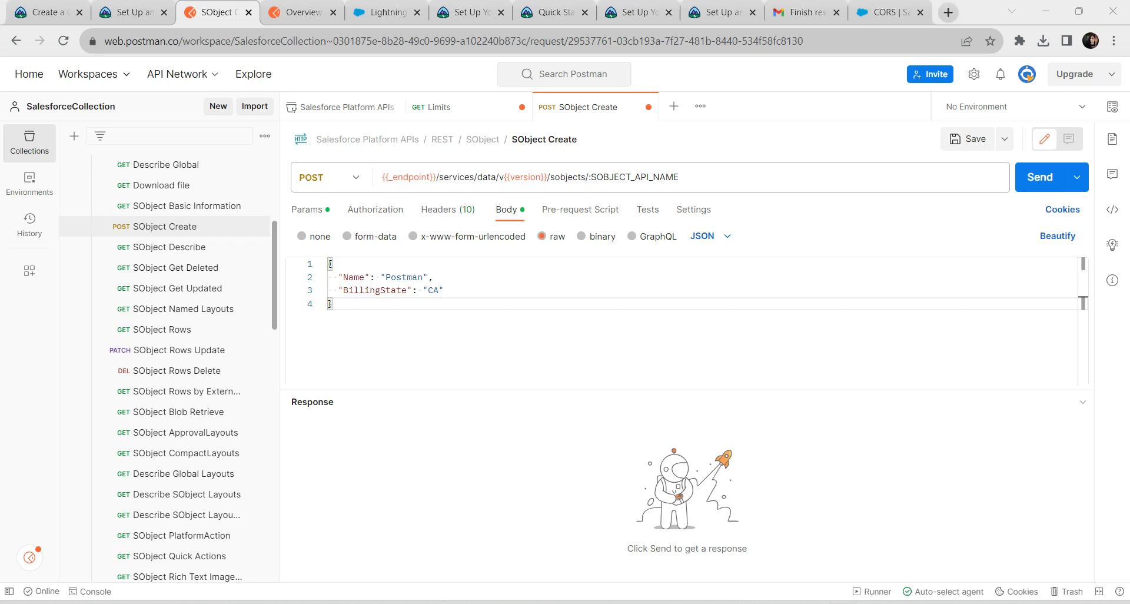
Save the SObject Create request and send it to create the account.
{"action": "left_click", "coordinate": [969, 139]}
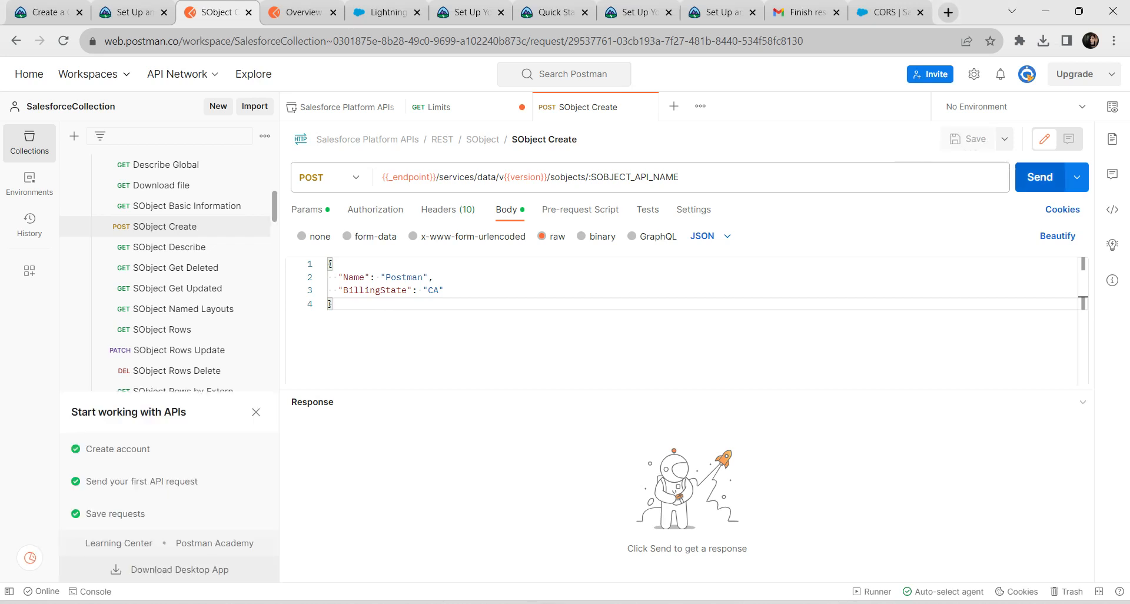
{"action": "left_click", "coordinate": [1041, 176]}
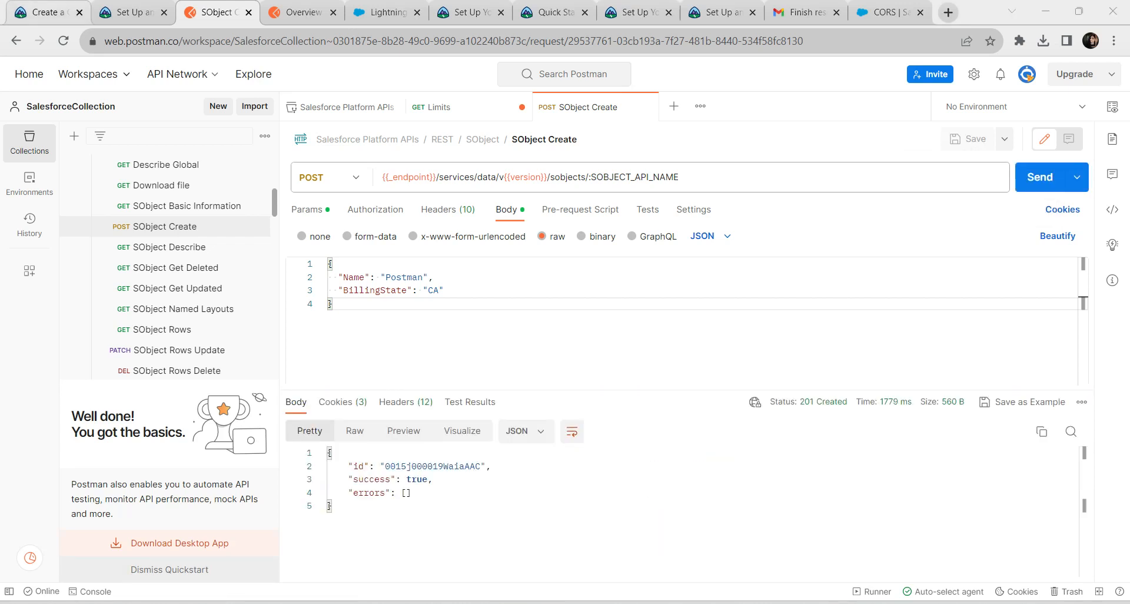
Switch to Trailhead, verify the Set Up and Connect Postman step for 100 points, and return to the Filter Your Event Streams project.
{"action": "left_click", "coordinate": [44, 12]}
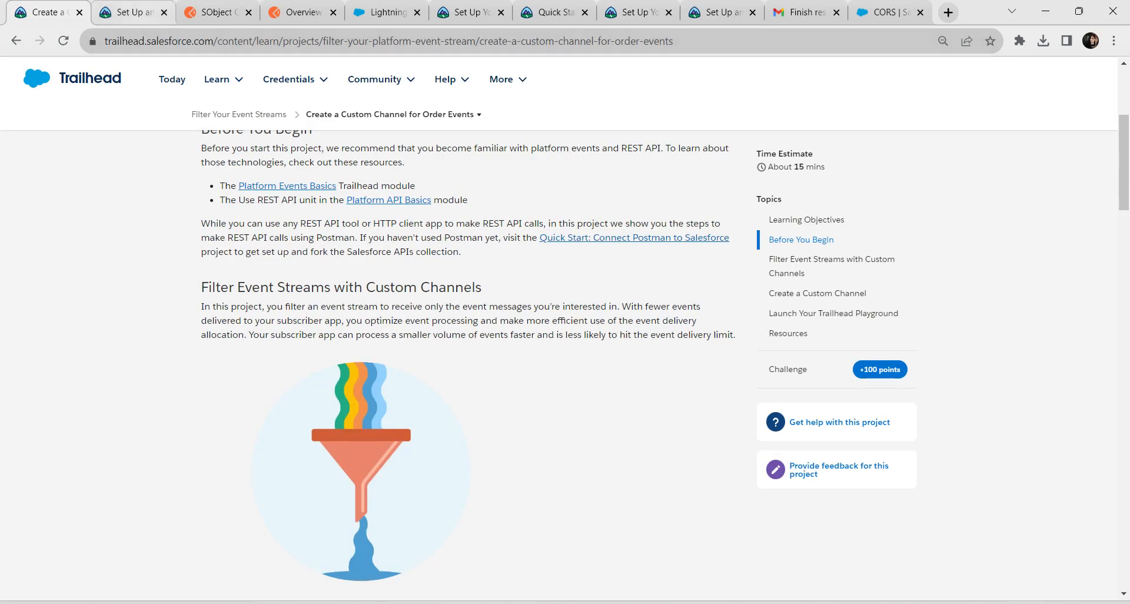
{"action": "key", "text": "ctrl+Tab"}
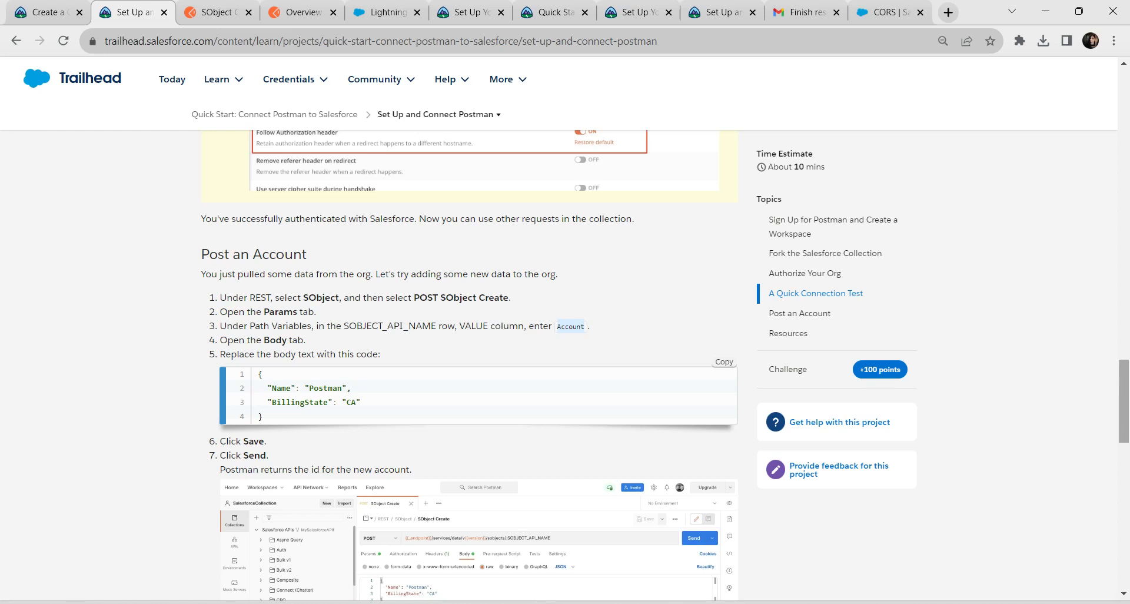
{"action": "left_click_drag", "start_coordinate": [1124, 401], "coordinate": [1125, 521]}
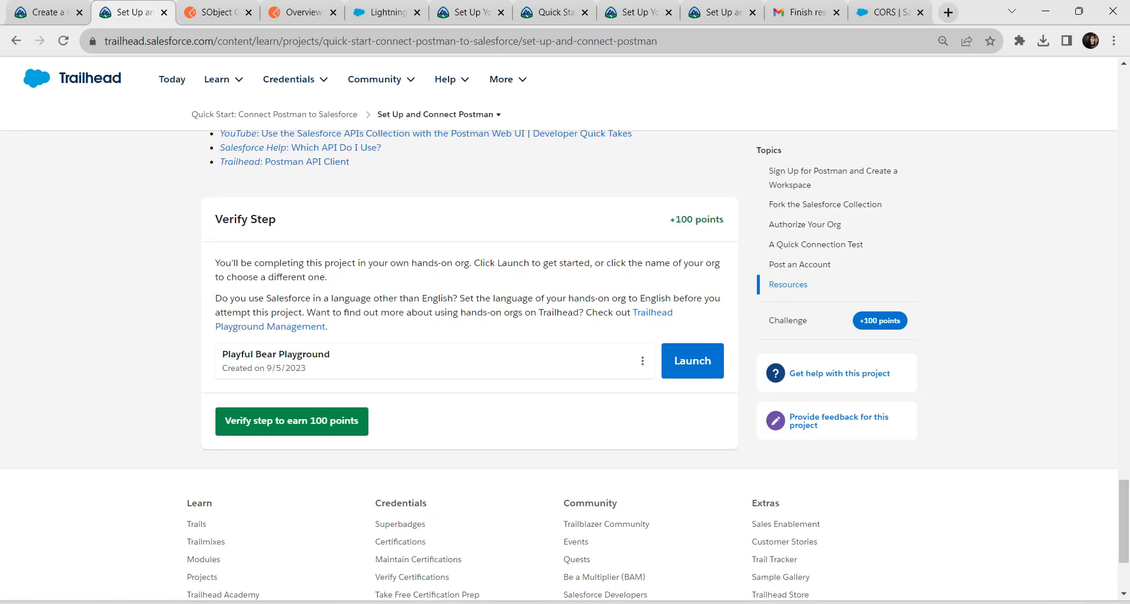
{"action": "left_click", "coordinate": [292, 421]}
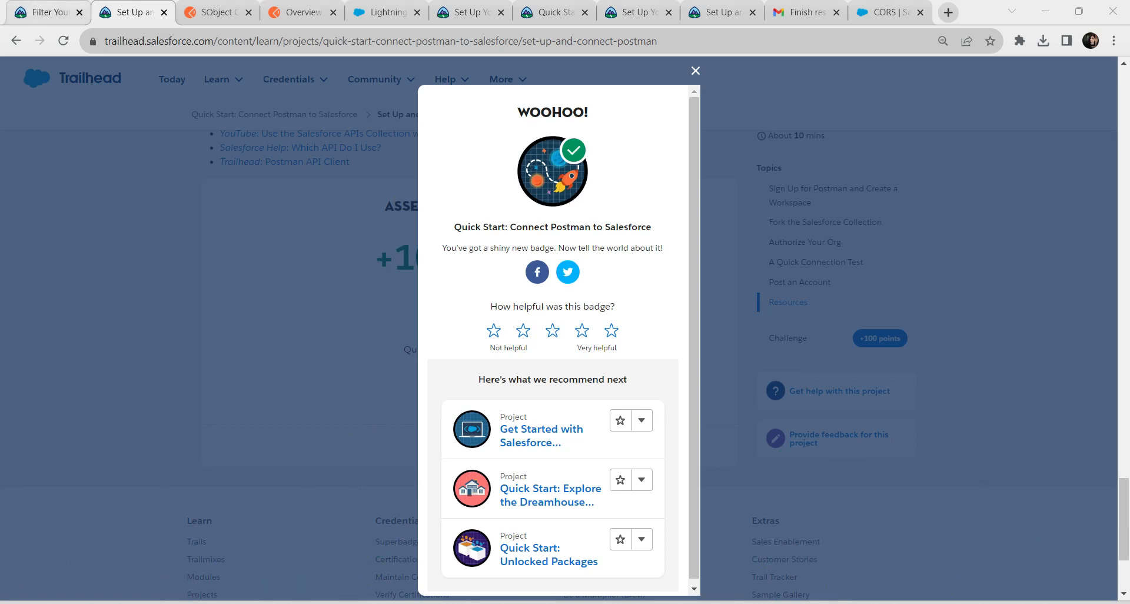
{"action": "left_click", "coordinate": [47, 12]}
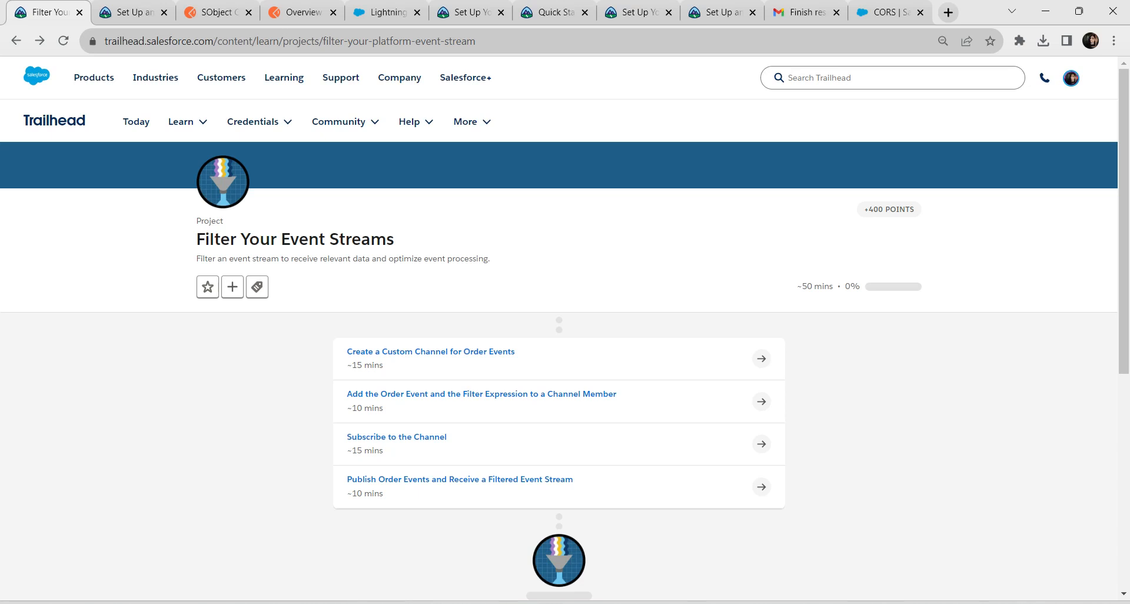